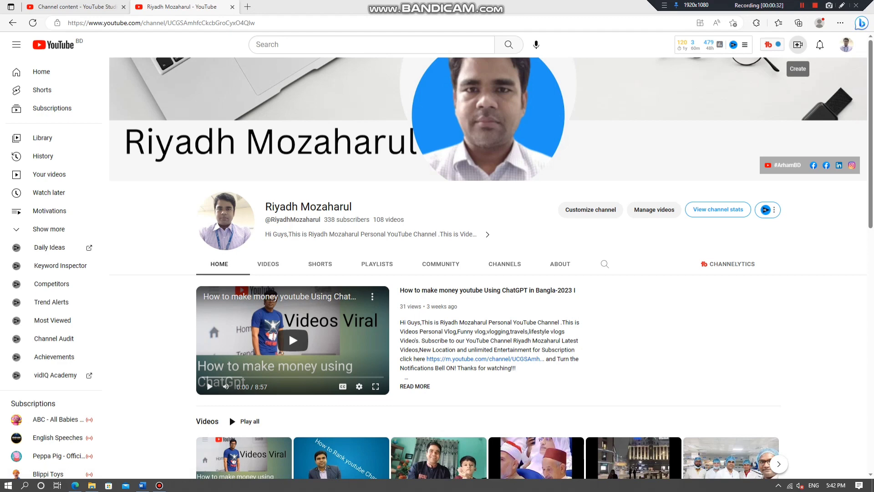
- Start a new video upload with the file InShot_20230530_182818980 from the chatgpt folder
click(798, 45)
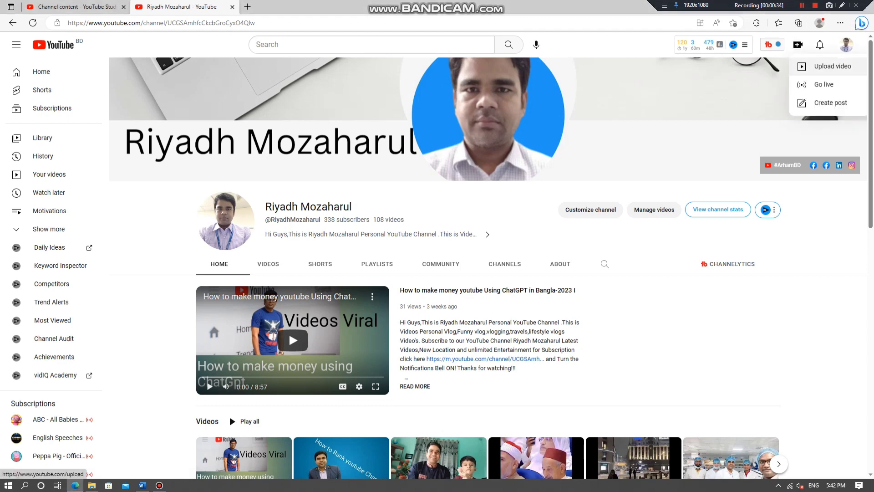
click(832, 66)
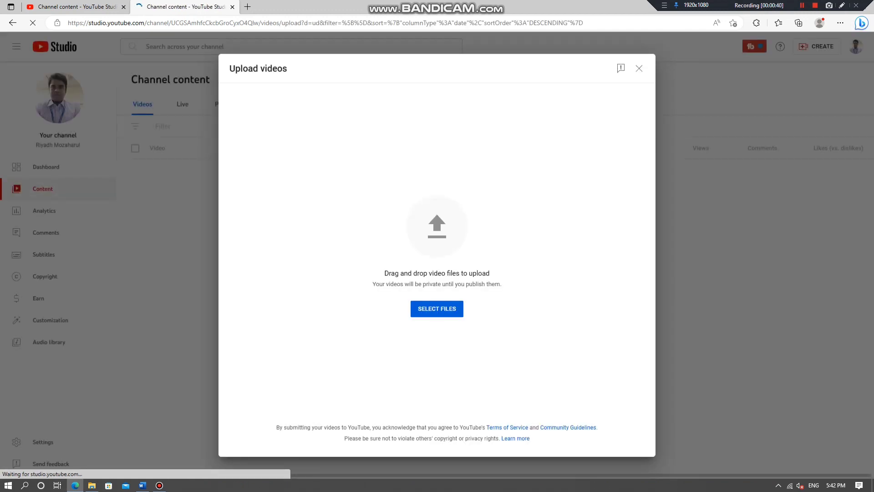
click(437, 309)
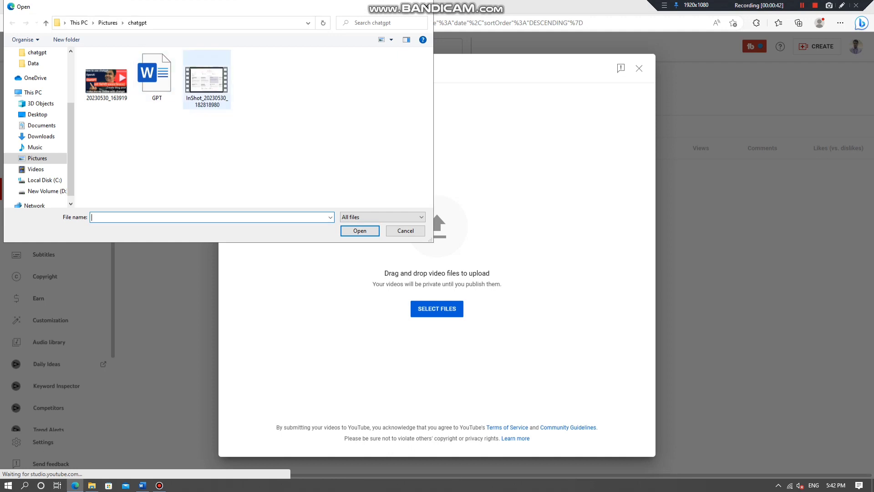
click(207, 80)
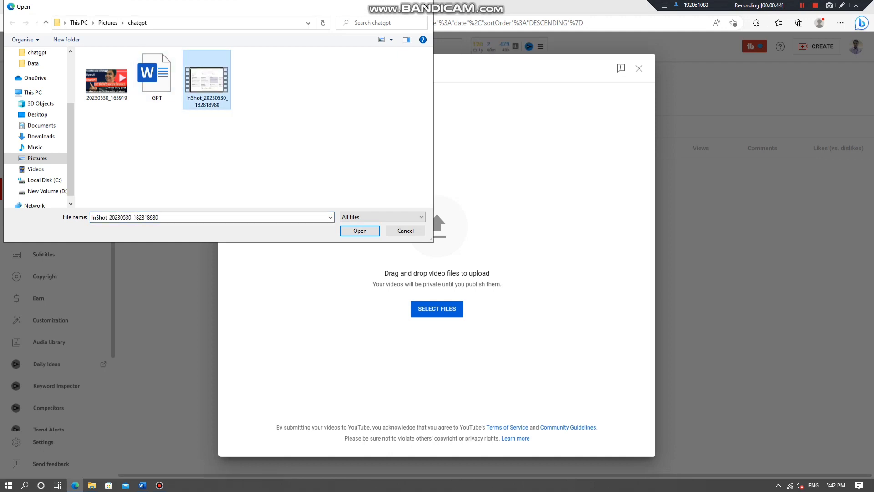
click(359, 231)
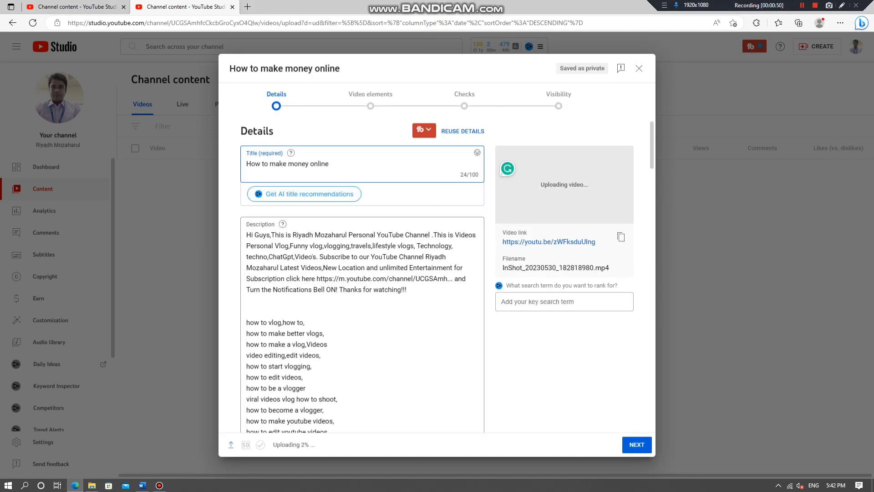
- Delete the entire prefilled text from the video's description
drag(246, 235, 364, 423)
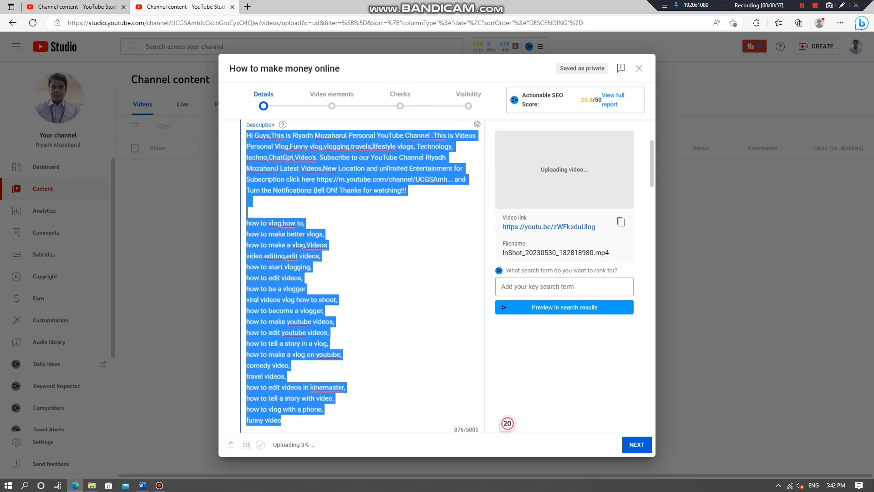
key(BackSpace)
scroll(332, 284, up, 3)
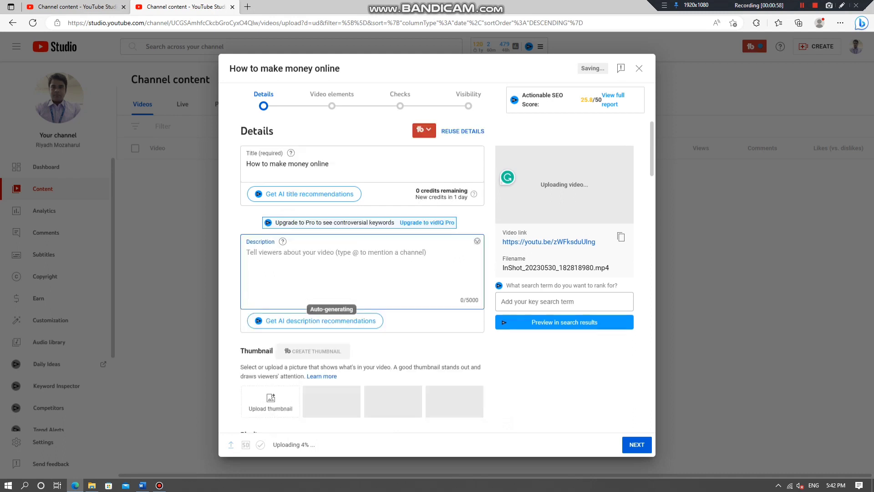
- Change the video title to "How to use ChatGPT"
click(335, 164)
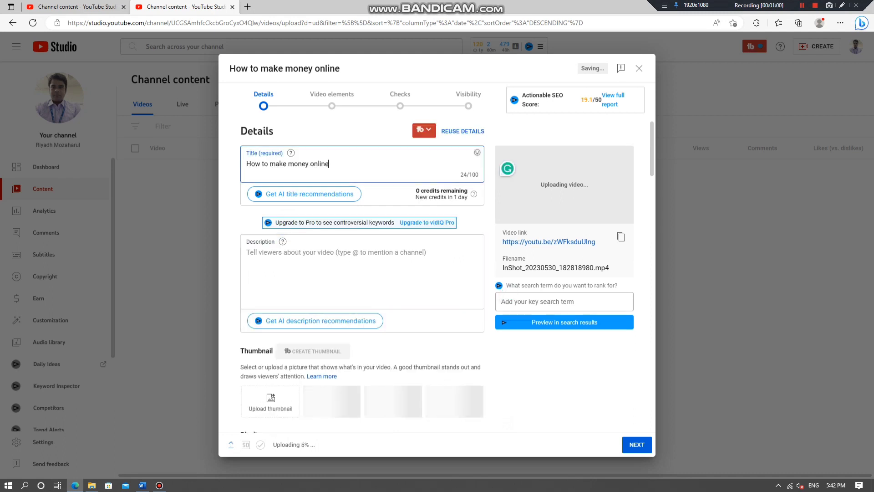
key(BackSpace)
key(BackSpace)
key(BackSpace)
key(BackSpace)
key(BackSpace)
key(BackSpace)
key(BackSpace)
key(BackSpace)
key(BackSpace)
key(BackSpace)
key(BackSpace)
key(BackSpace)
key(BackSpace)
key(BackSpace)
key(BackSpace)
key(BackSpace)
key(BackSpace)
key(BackSpace)
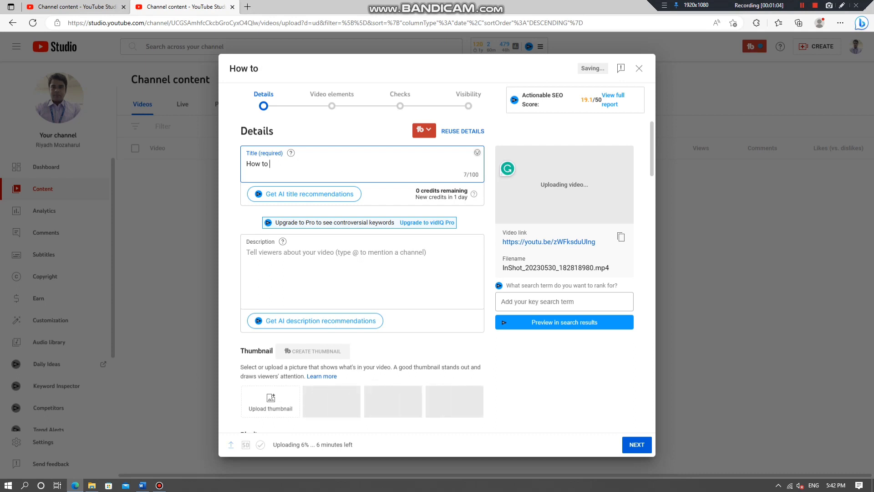
text(use)
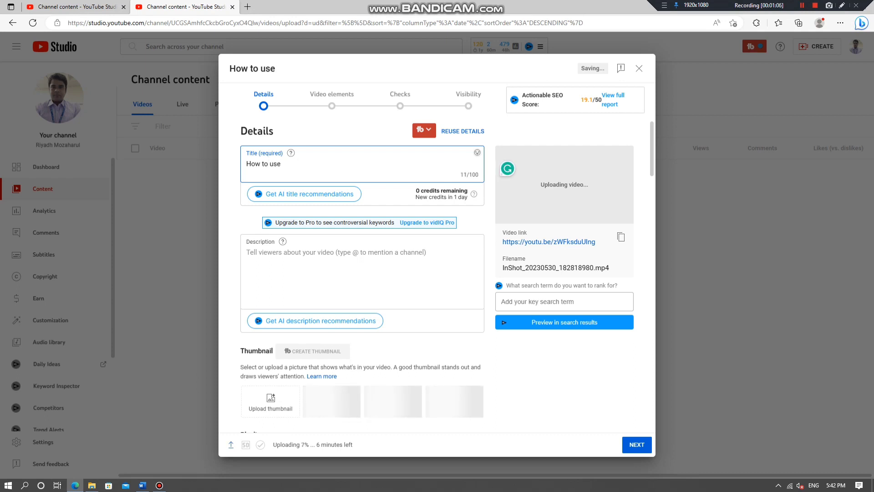
text( Chat)
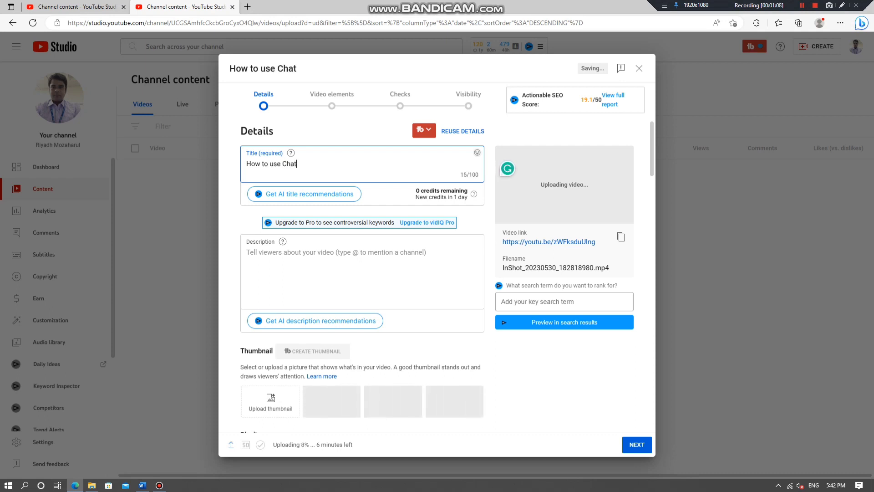
text(GPT)
- Switch to Word and copy the ChatGPT paragraphs, hashtags and keyword list through "how to start a business using chatgpt,"
scroll(362, 273, down, 3)
scroll(361, 273, up, 3)
click(143, 485)
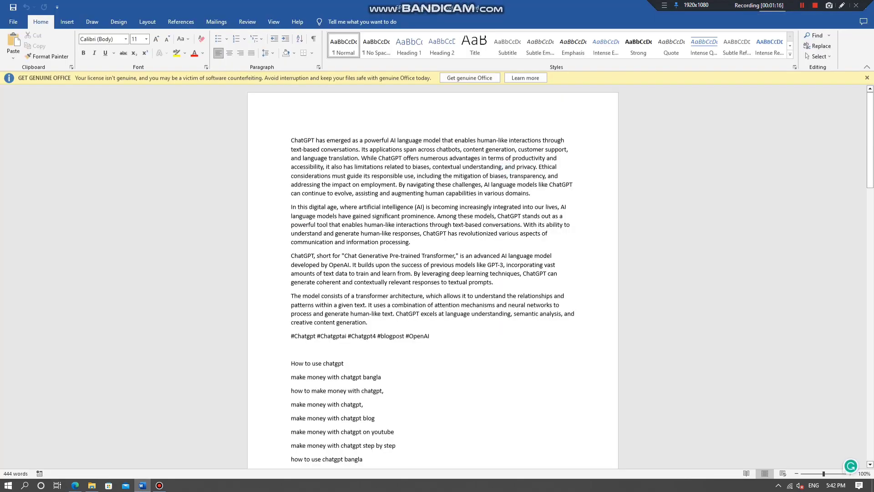
drag(292, 141, 394, 337)
right_click(328, 163)
click(346, 197)
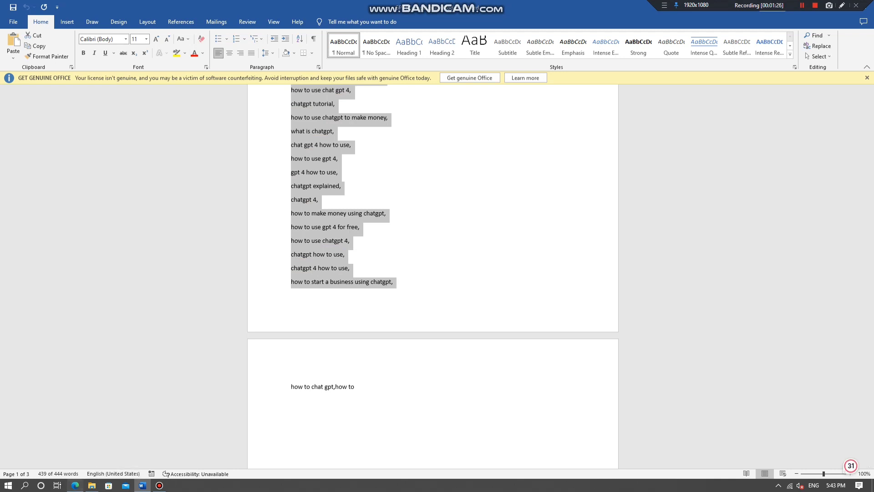
- Switch back to YouTube Studio in the browser and paste the copied ChatGPT text into the video's empty description
key(alt+Tab)
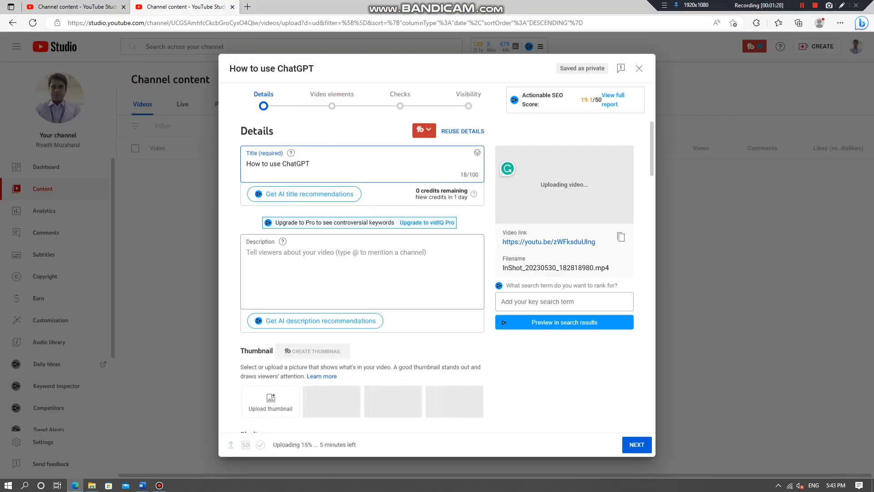
click(336, 262)
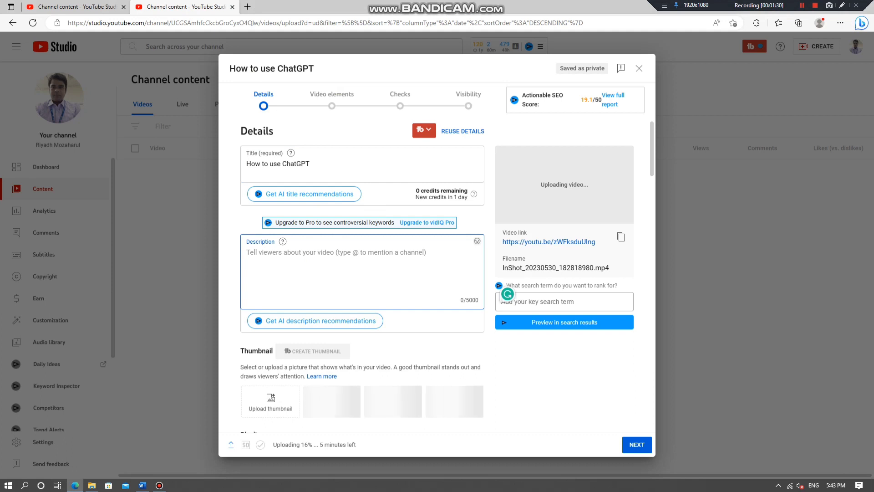
key(ctrl+v)
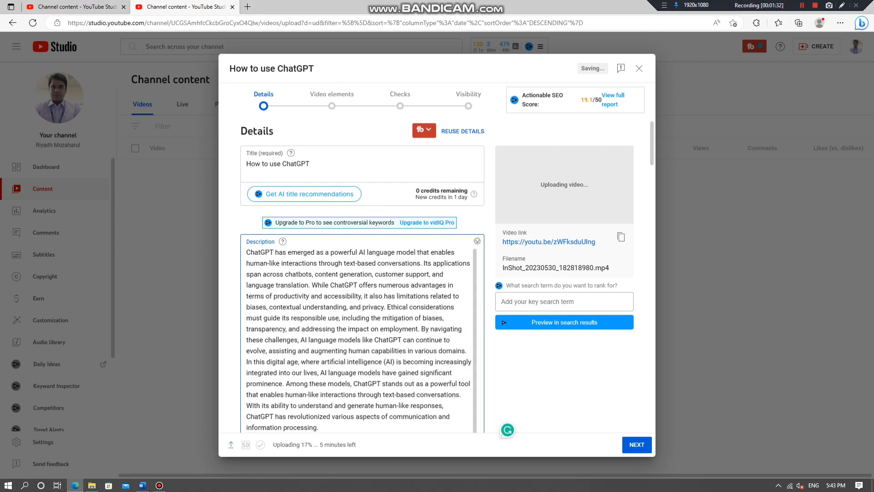
key(ctrl+v)
- Copy "make money with chatgpt bangla" from the description's keywords and append it to the title after the separator "I"
scroll(361, 339, down, 3)
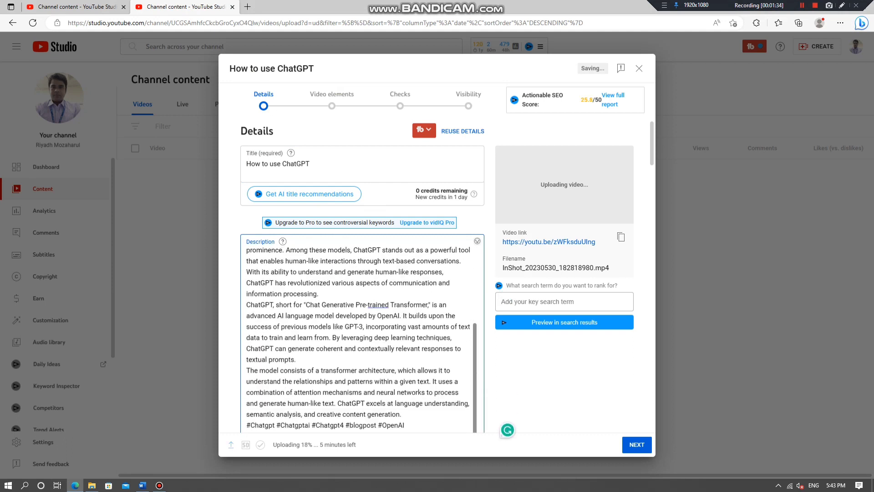
scroll(362, 339, down, 1)
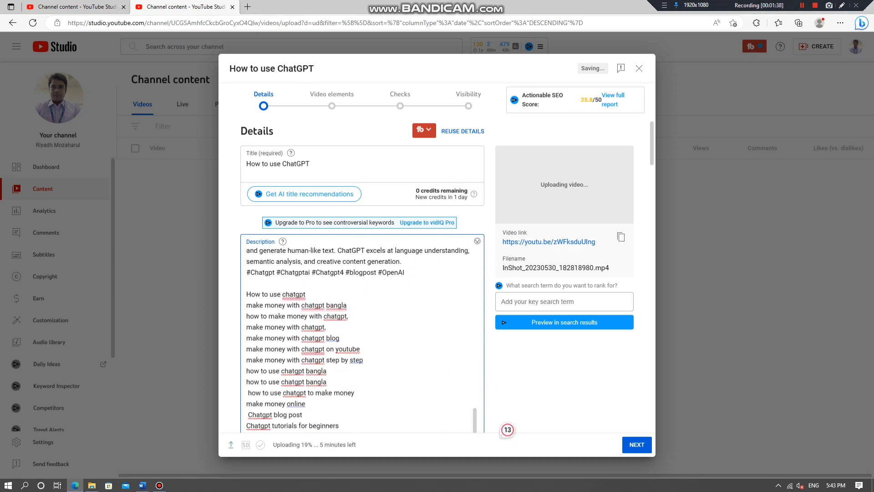
scroll(362, 339, down, 1)
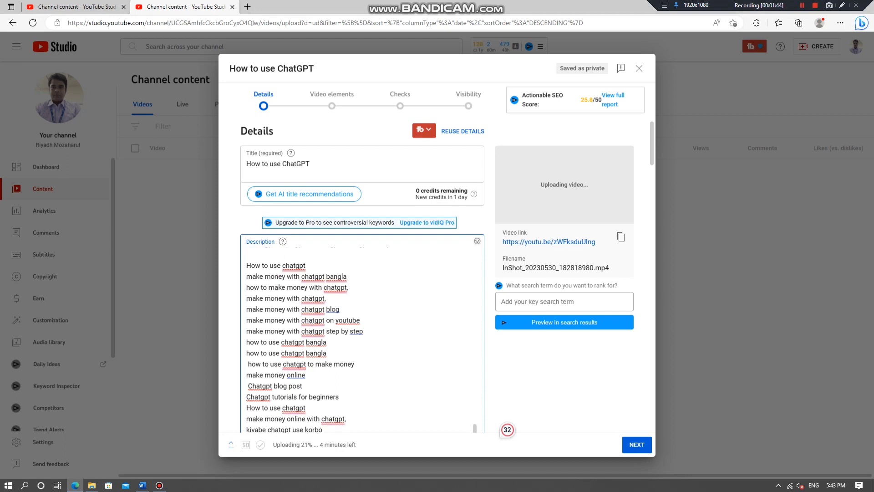
drag(246, 276, 347, 276)
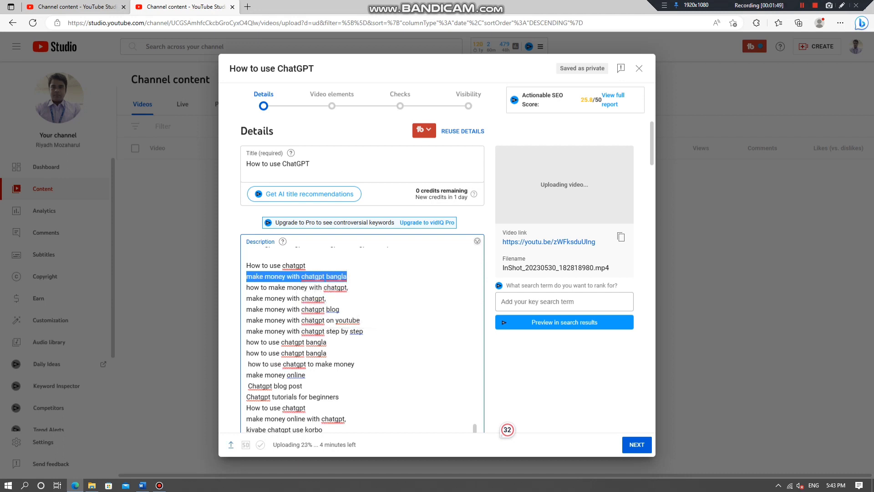
right_click(338, 277)
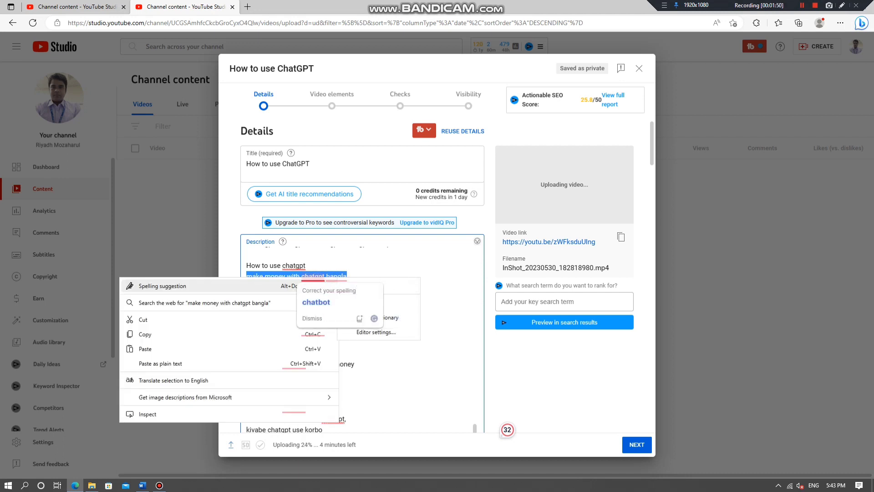
click(145, 334)
scroll(359, 337, up, 10)
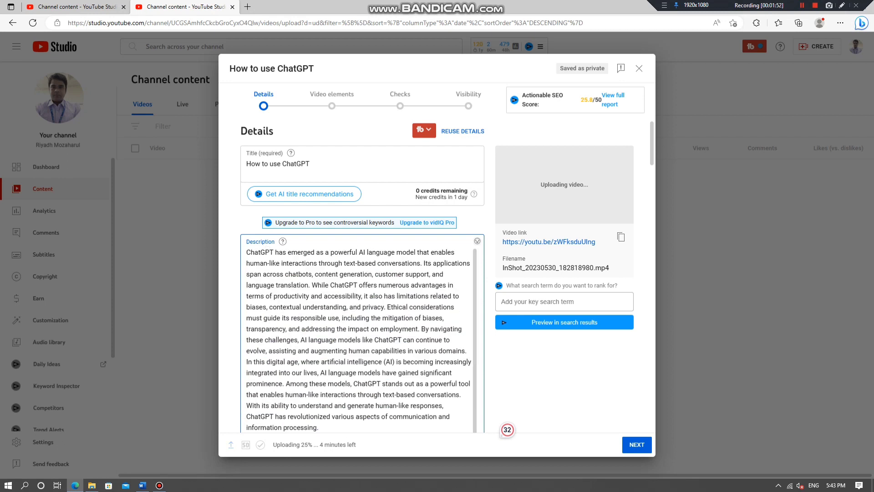
click(315, 164)
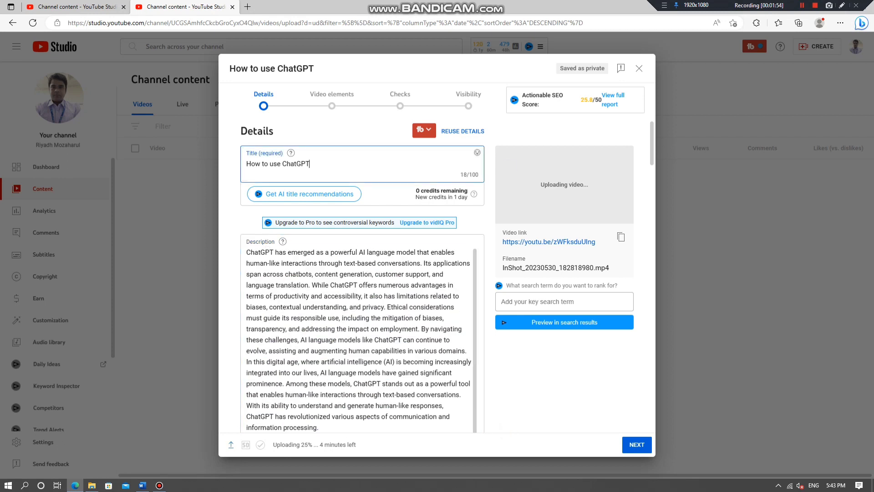
text(I)
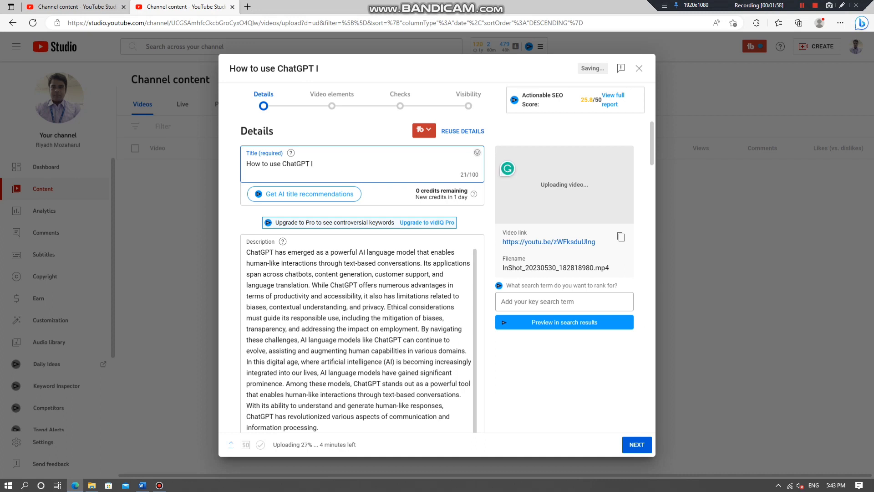
key(ctrl+v)
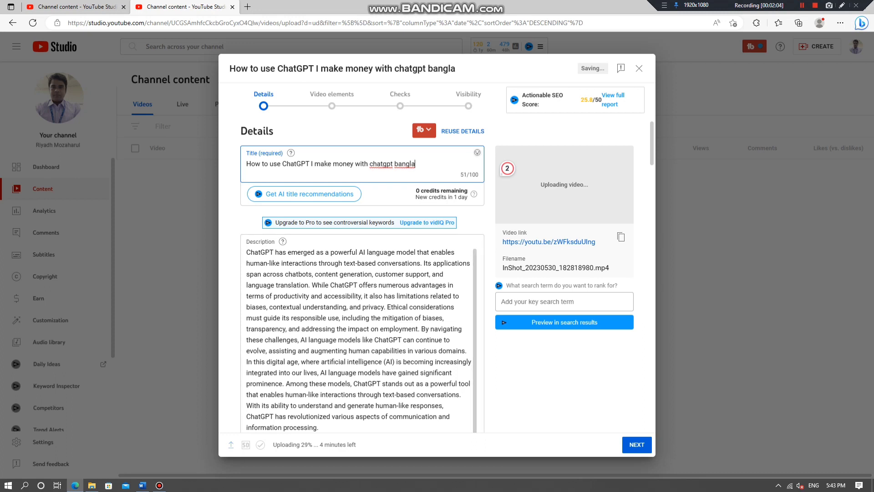
- Upload the image 20230530_163919 as the video's custom thumbnail
drag(475, 278, 474, 426)
scroll(507, 430, down, 5)
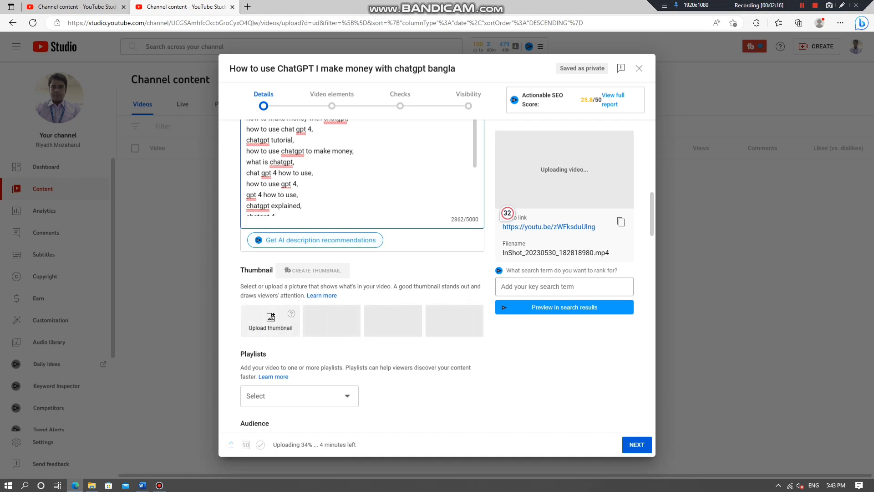
click(270, 321)
click(106, 82)
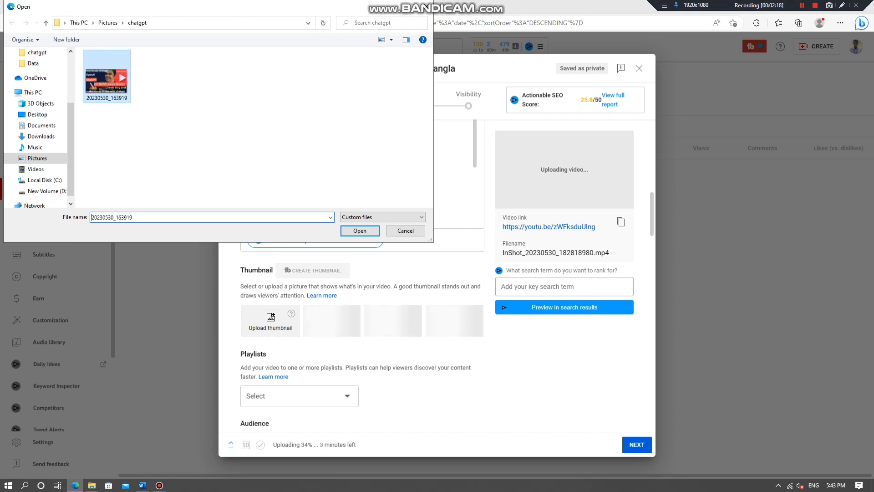
click(359, 231)
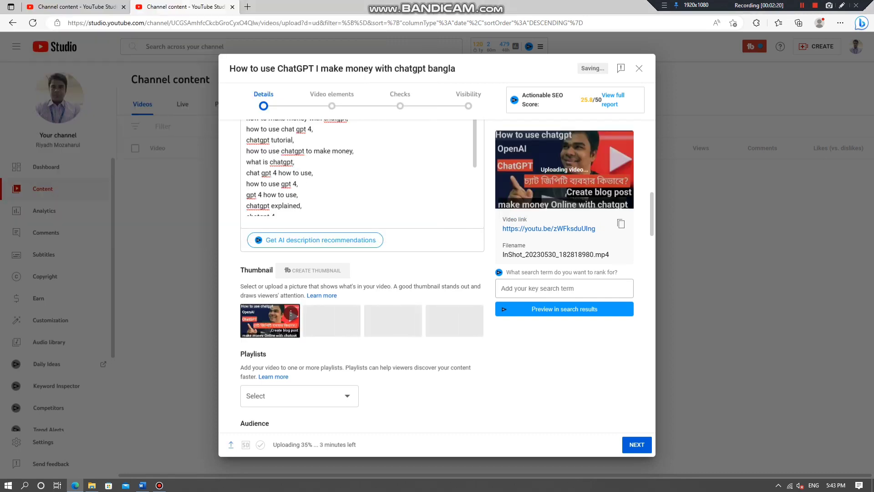
- Add the video to the third playlist in the channel's existing playlists
scroll(362, 273, down, 3)
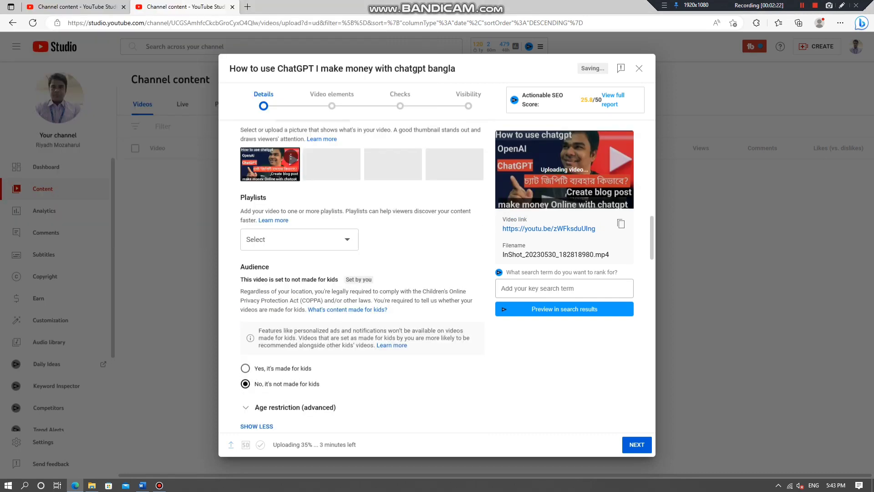
click(347, 239)
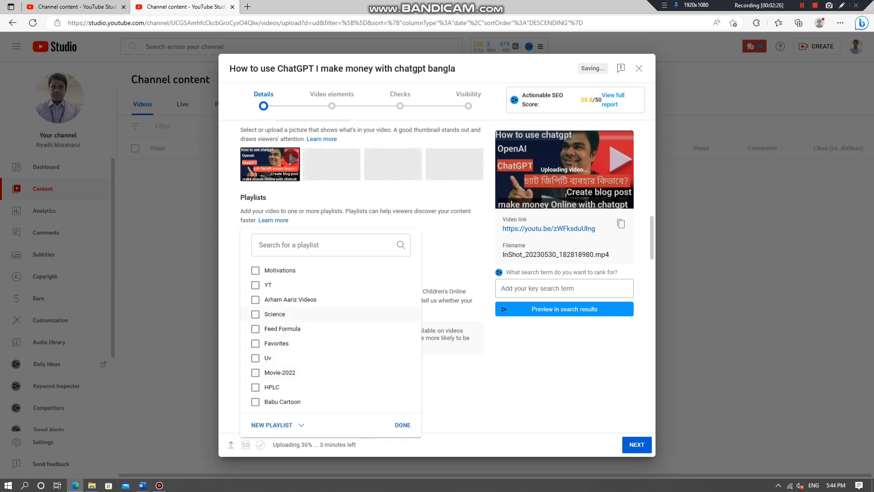
click(256, 299)
click(402, 425)
- Remove the tags "how to vlog", "how to" and "how to make better vlogs" from the video's tag list
scroll(402, 425, down, 5)
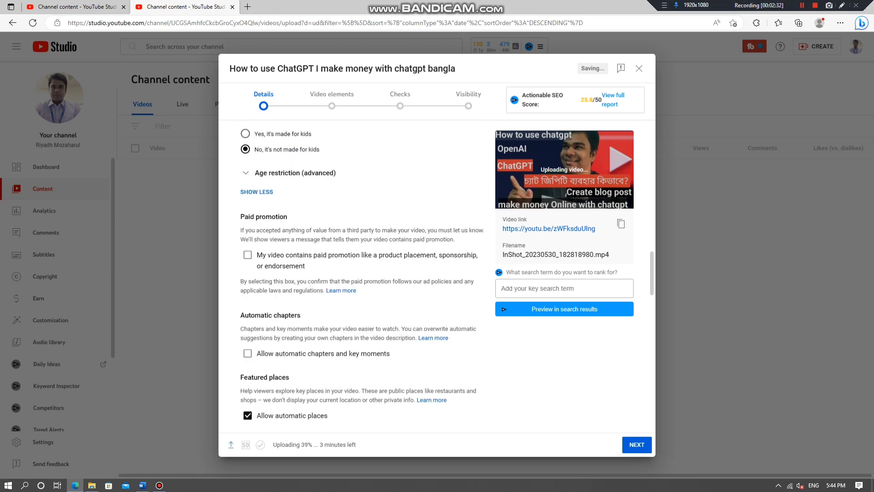
scroll(351, 280, down, 2)
scroll(352, 319, down, 4)
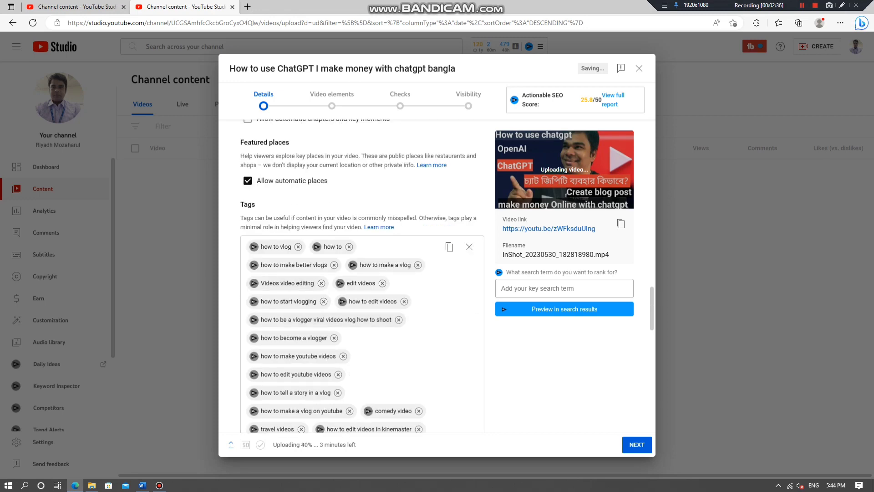
click(276, 247)
scroll(319, 323, down, 4)
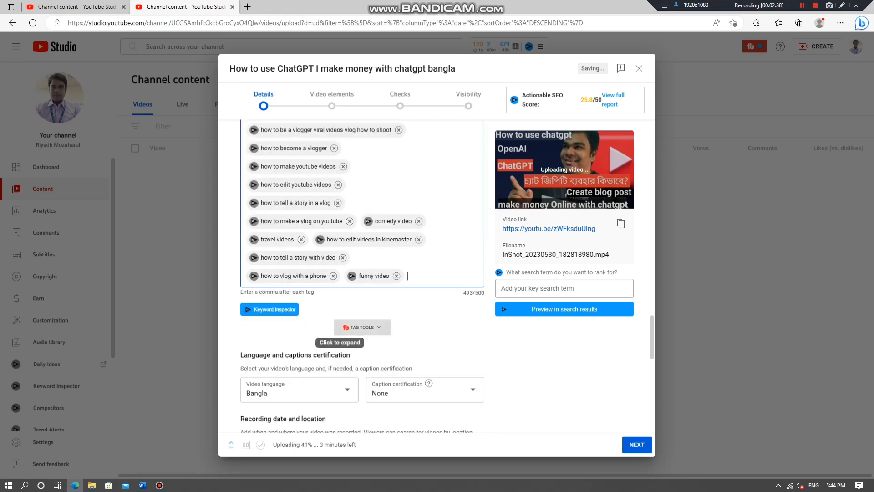
scroll(319, 323, up, 5)
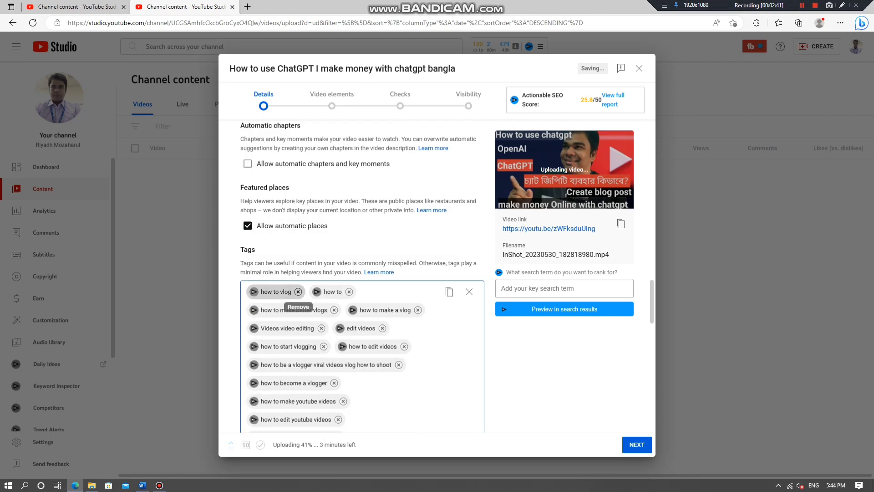
click(298, 292)
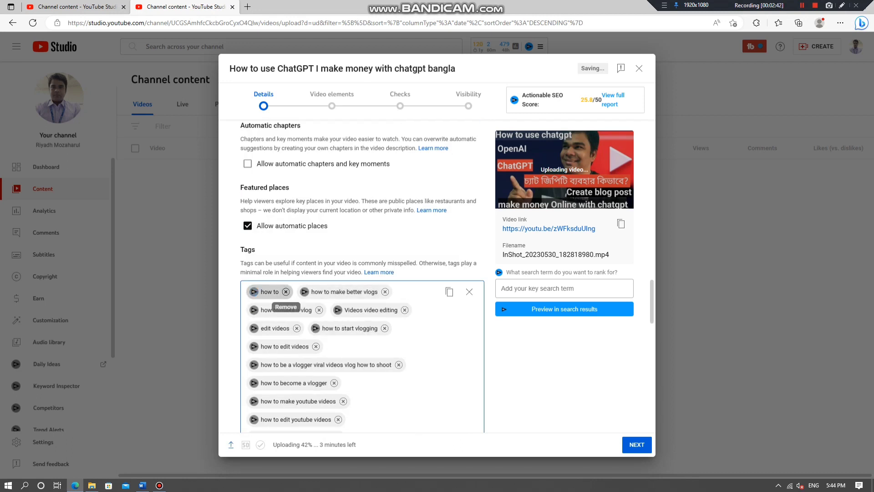
click(285, 291)
click(334, 291)
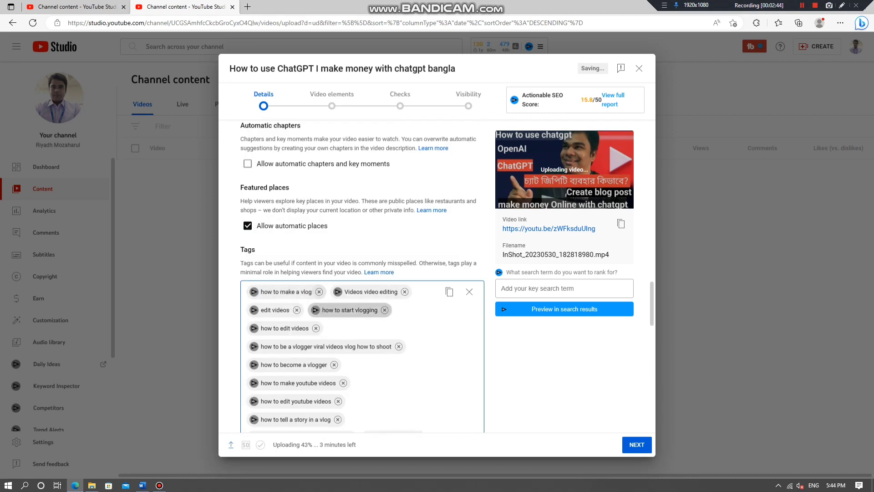
click(315, 309)
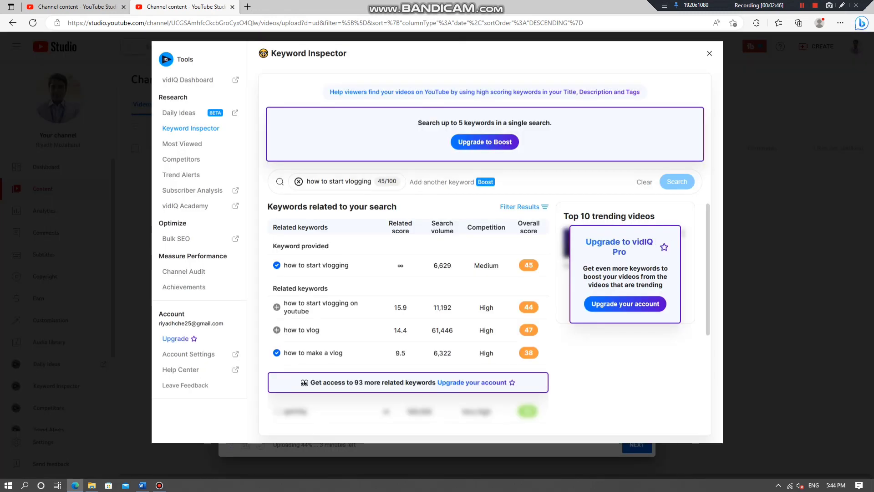
click(709, 53)
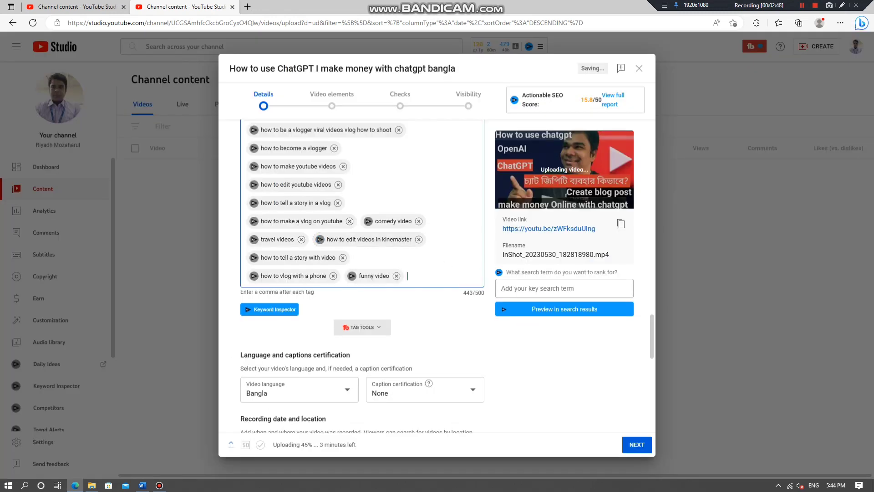
- Remove all the remaining vlogging and video-editing tags so the video's tag list is empty
click(301, 239)
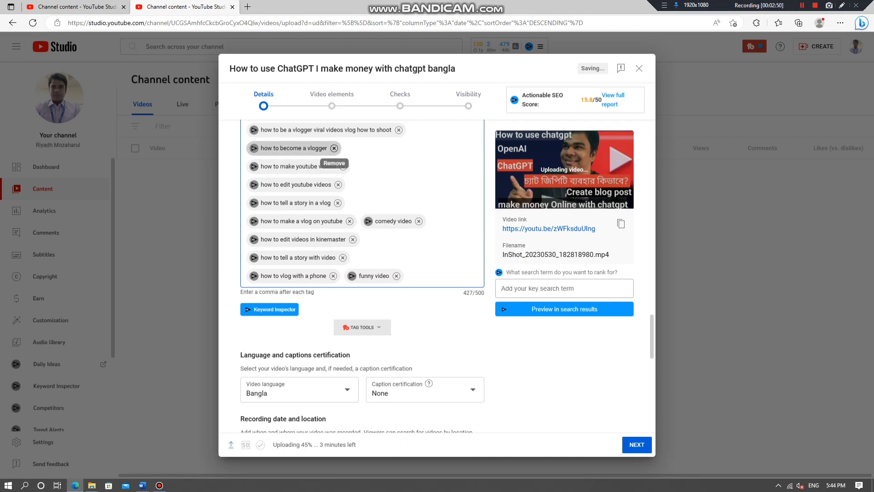
click(334, 148)
click(399, 131)
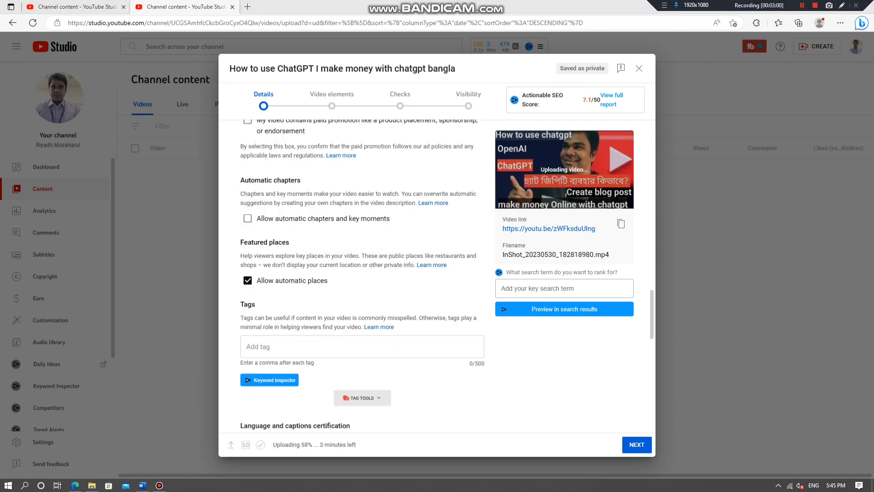
- Add the suggested tags "how to use chatgpt", "how to use chatgpt in mobile" and "how to use chatgpt 4 for free"
click(310, 347)
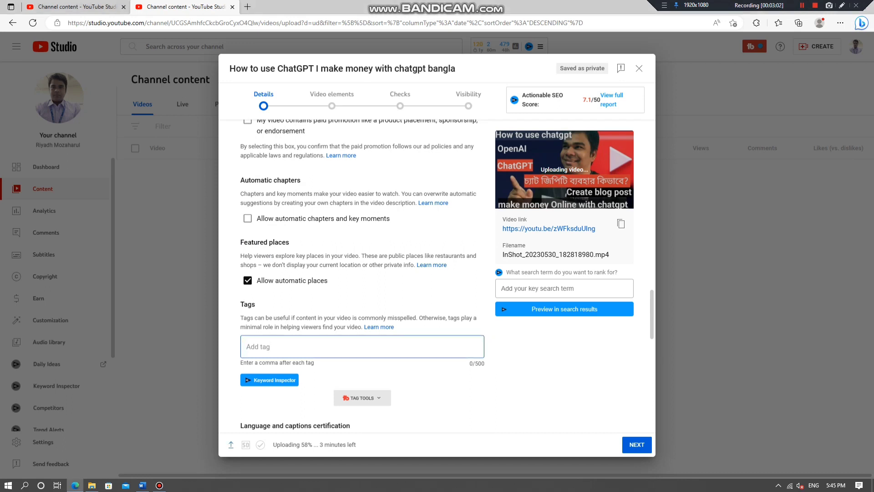
text(how t)
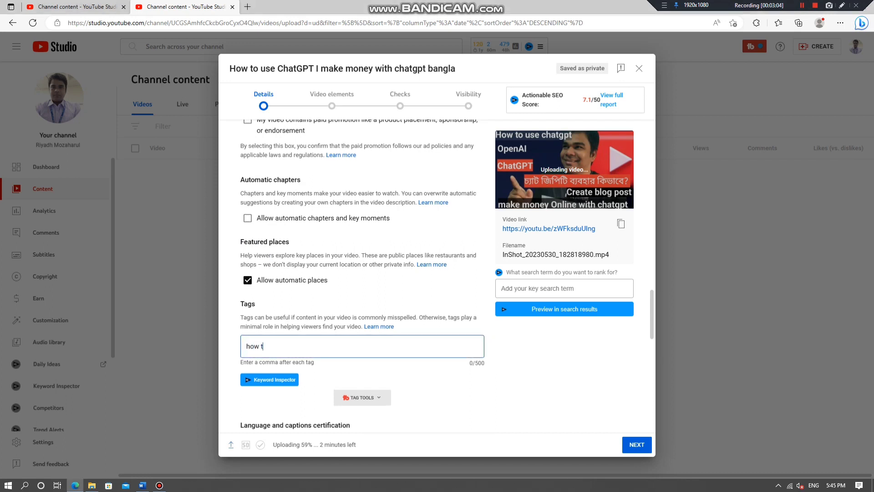
text(o use chat GPT)
key(BackSpace)
key(BackSpace)
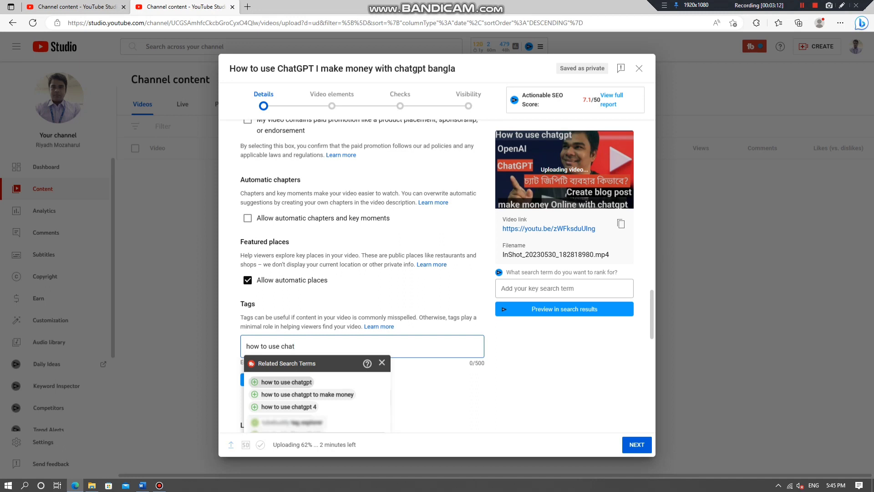
click(286, 382)
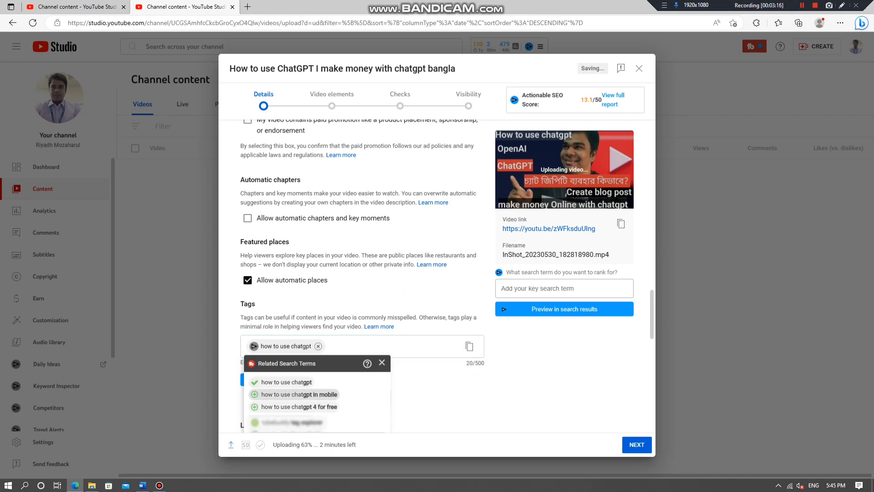
click(299, 395)
click(299, 407)
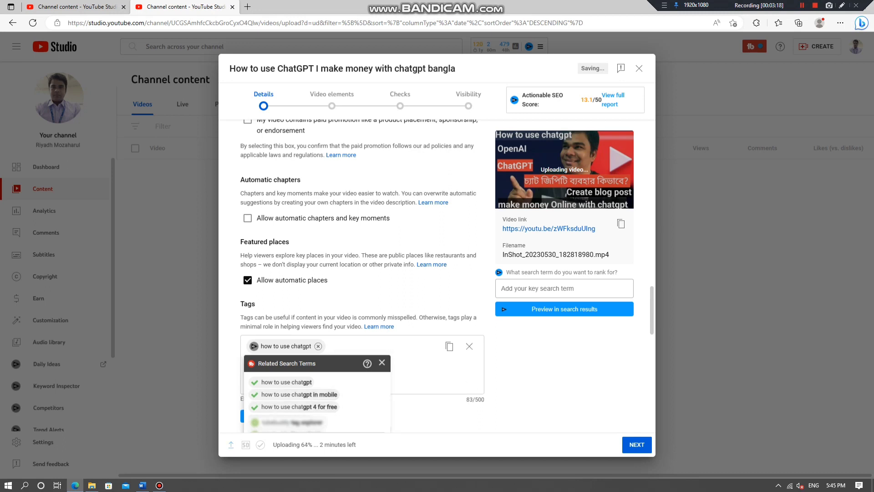
scroll(350, 273, down, 2)
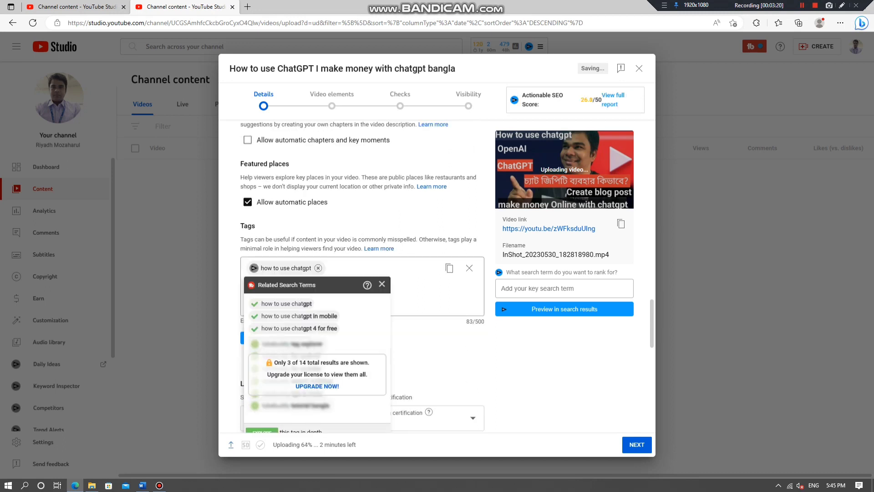
click(382, 284)
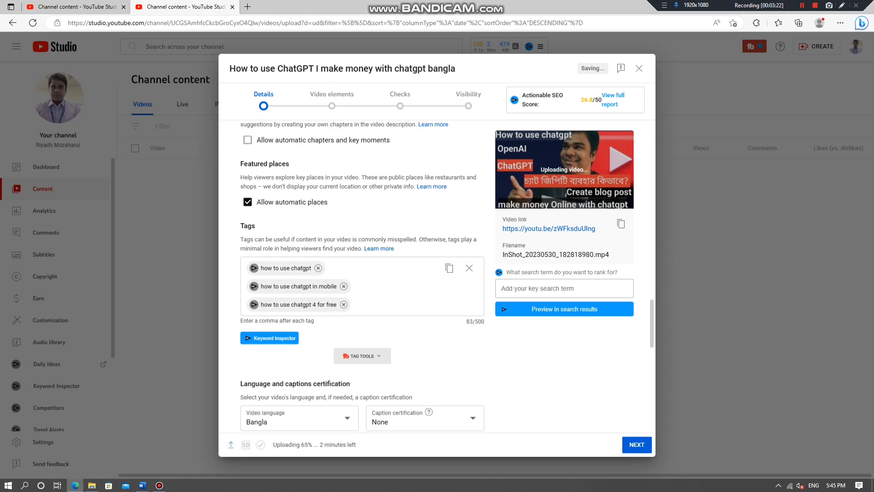
- Look up "how to use chatgpt" in the Keyword Inspector and add the related keywords "chatgpt", "chat gpt" and "chatgpt tutorial" as tags
scroll(350, 273, down, 4)
scroll(350, 273, up, 4)
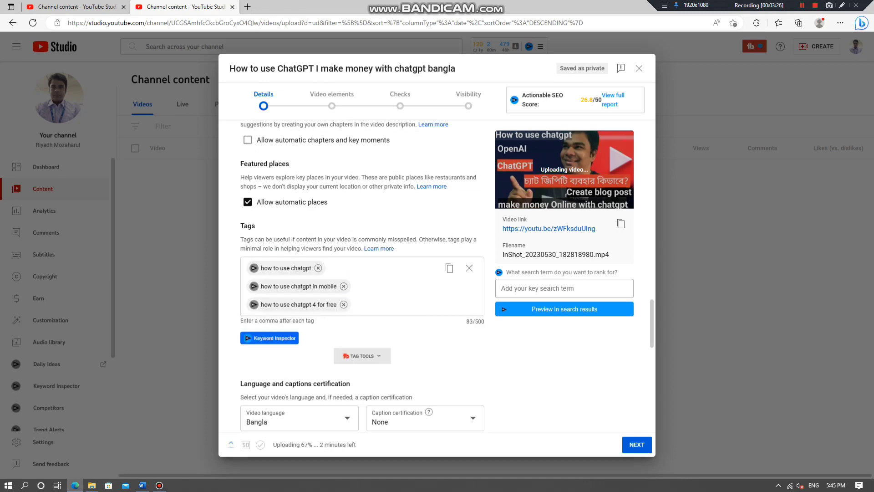
click(269, 337)
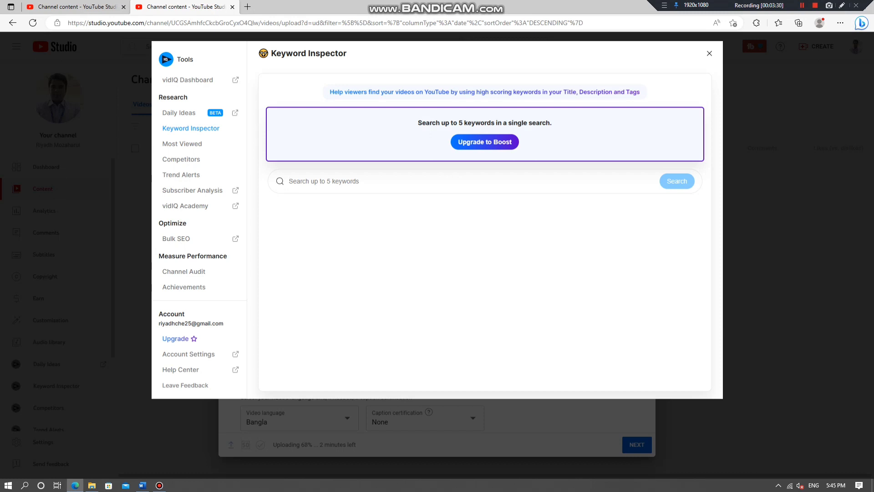
text(how t)
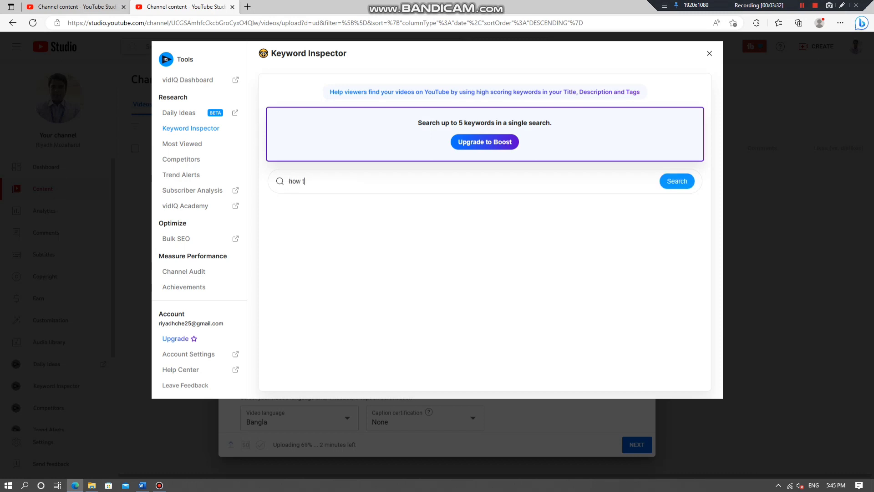
text(o use chatgpt)
key(Return)
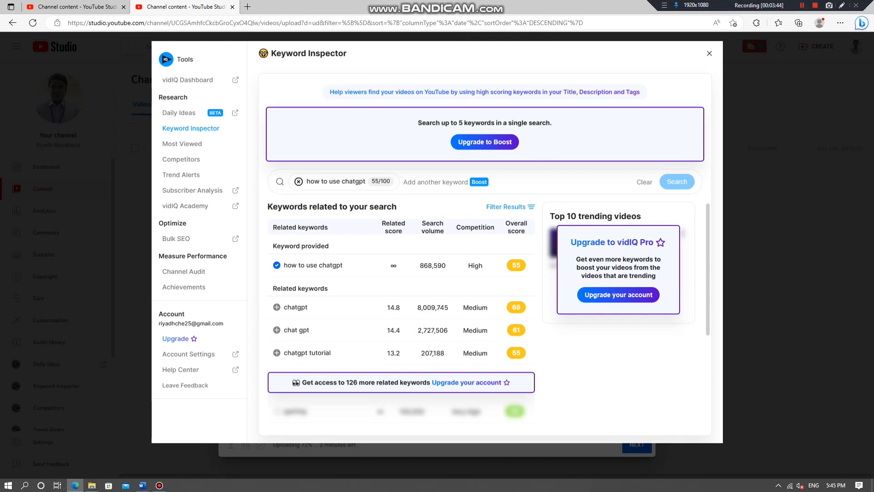
click(277, 307)
click(276, 330)
click(276, 352)
- Search keywords for "make money online with chatgpt" and add it, "how to make money with chatgpt" and "make money with chatgpt" as tags
click(299, 182)
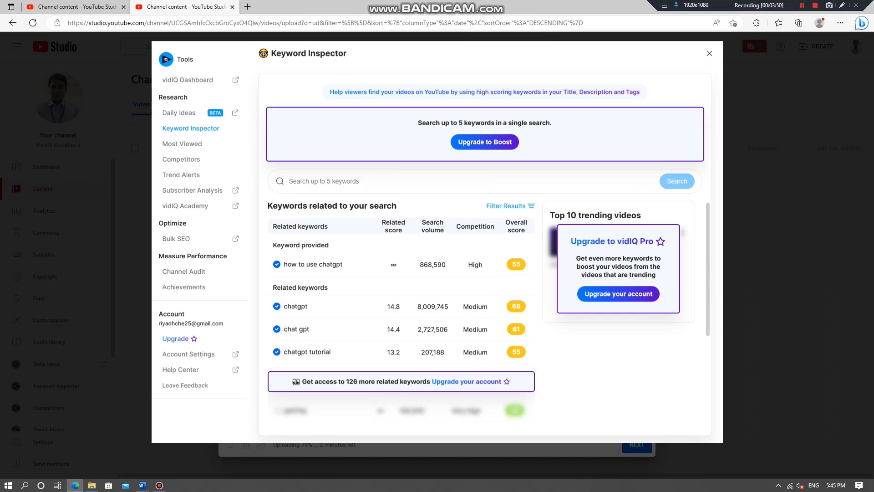
text(ma)
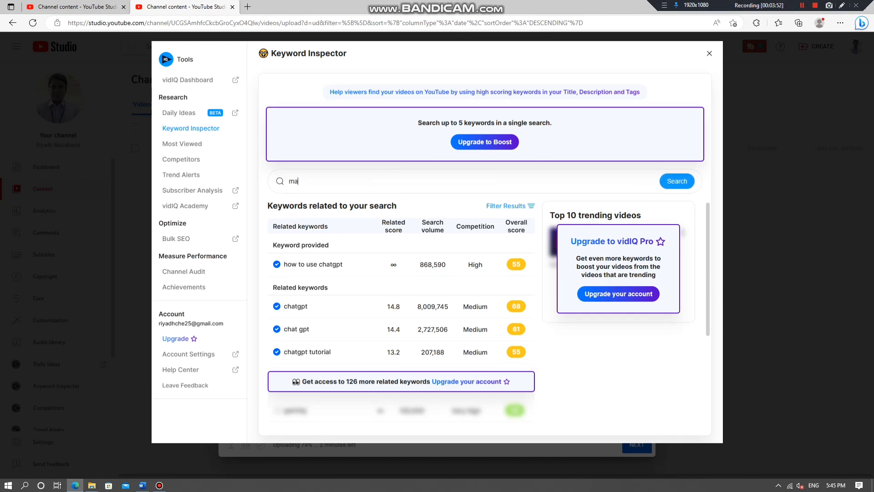
text(ke money online with chatgpt)
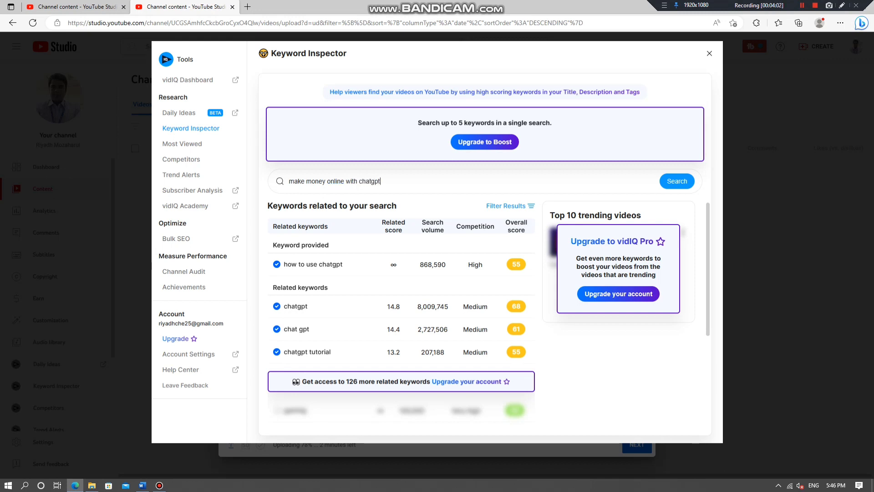
key(Return)
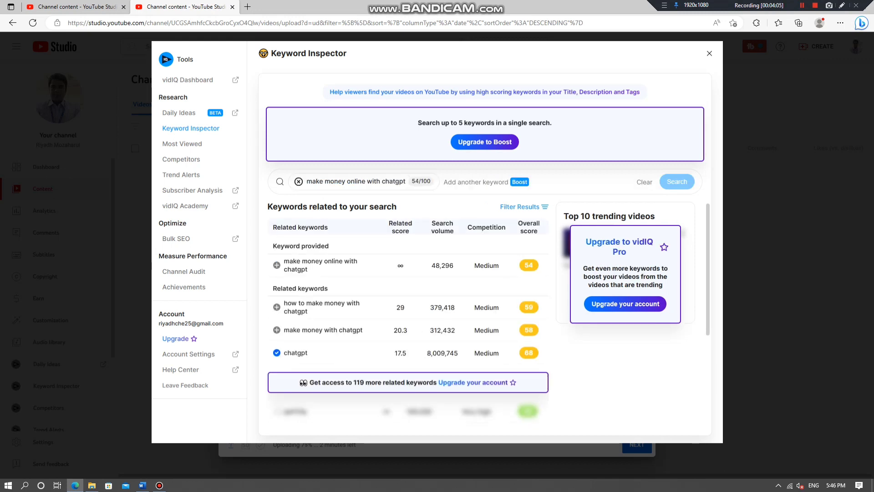
mouse_move(486, 266)
click(277, 307)
click(277, 330)
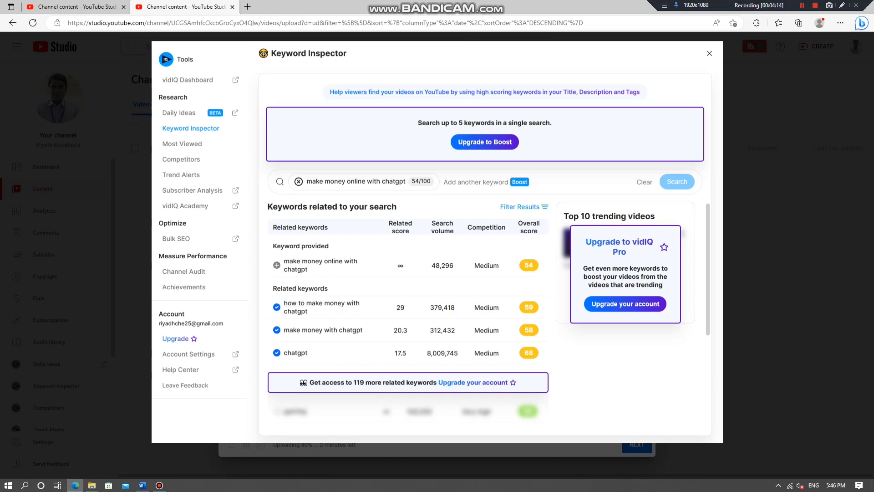
click(277, 265)
- Search keywords for "chatgpt" and add the related keywords "what is chatgpt" and "chatgpt explained" as tags
click(299, 181)
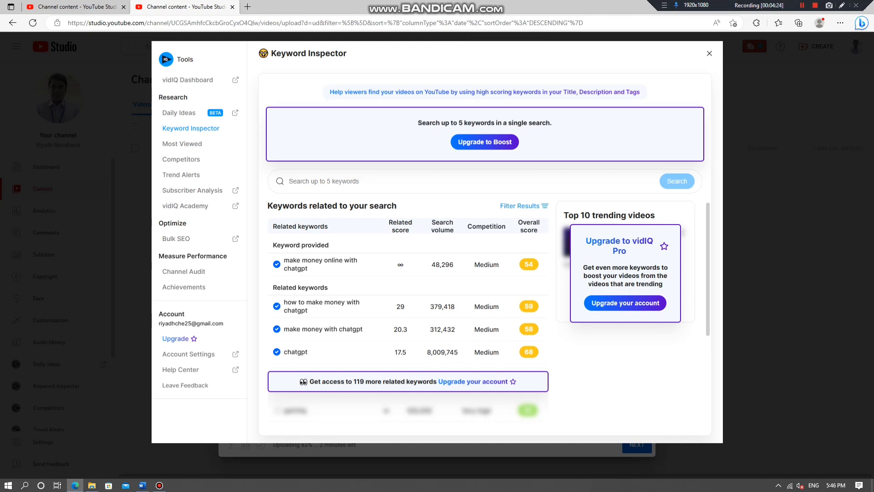
text(chag)
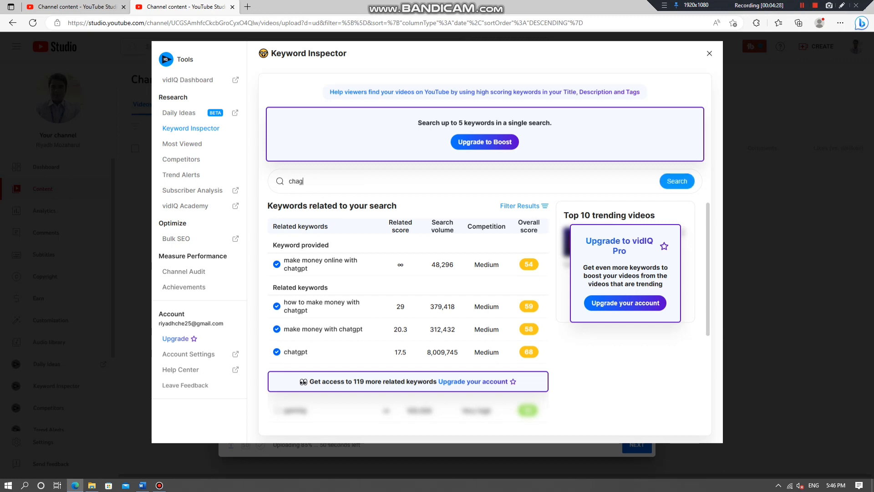
text(pt)
click(299, 181)
text(t)
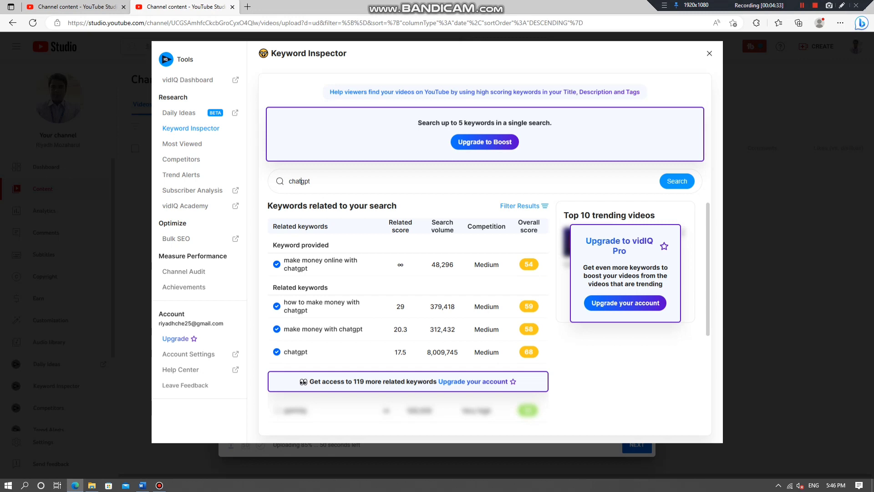
key(Return)
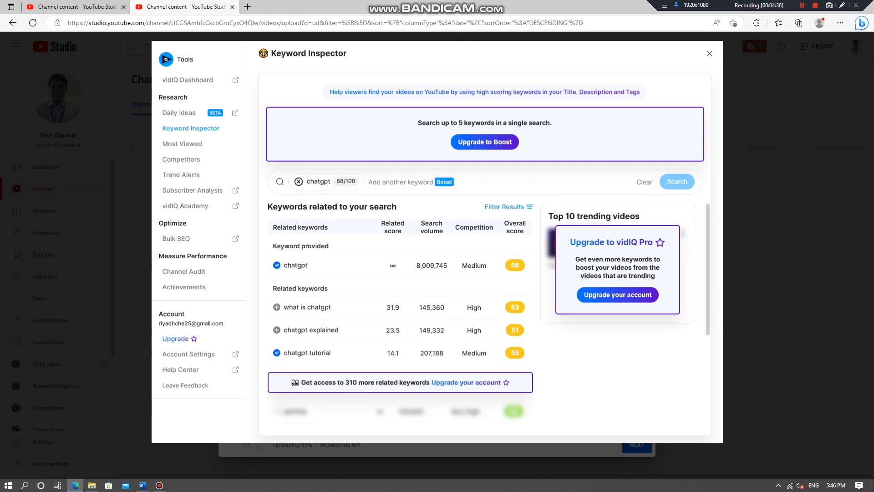
click(277, 307)
click(277, 329)
- Look up "chatgpt tutorials for beginners" in the Keyword Inspector, add it as a tag and close the inspector
click(298, 181)
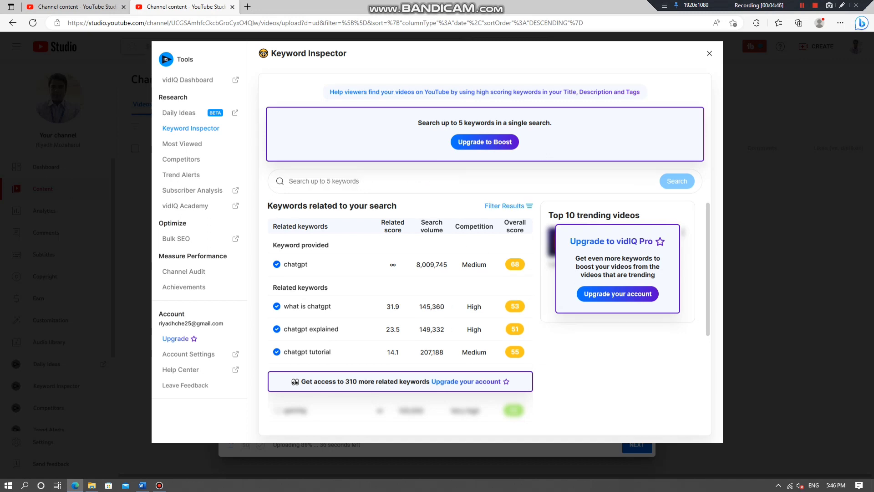
text(chat)
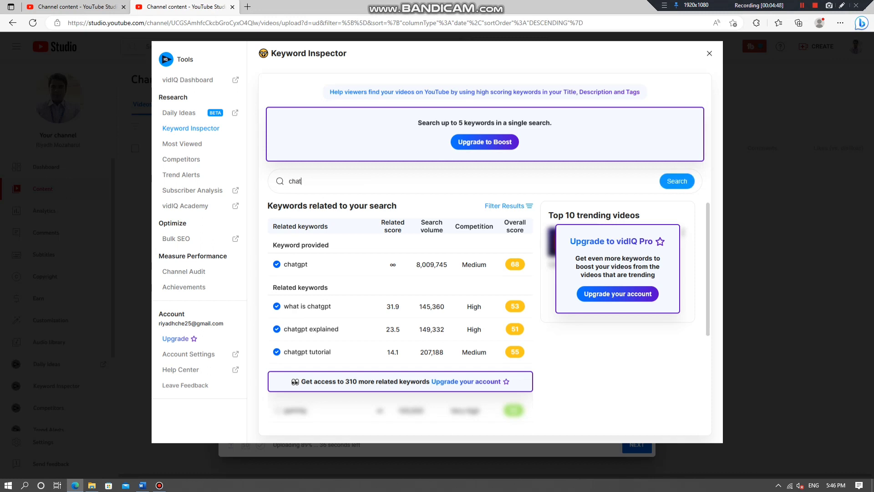
text(gpt tutorials for )
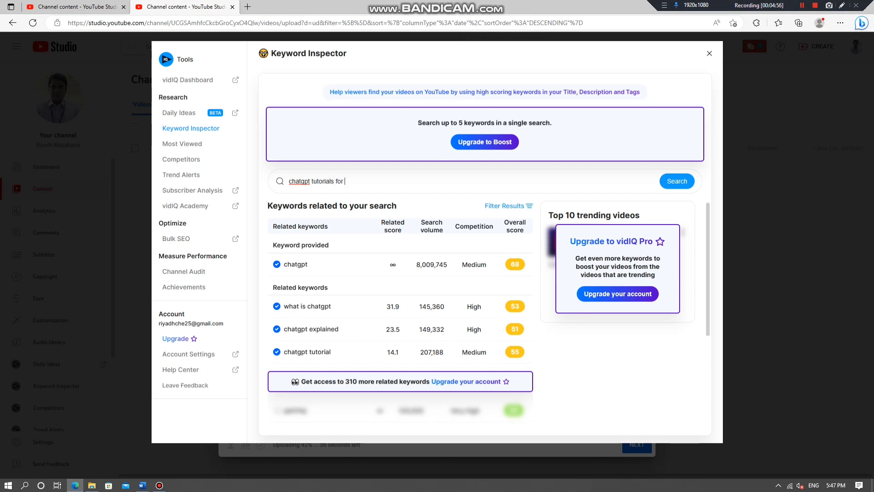
text(beginners)
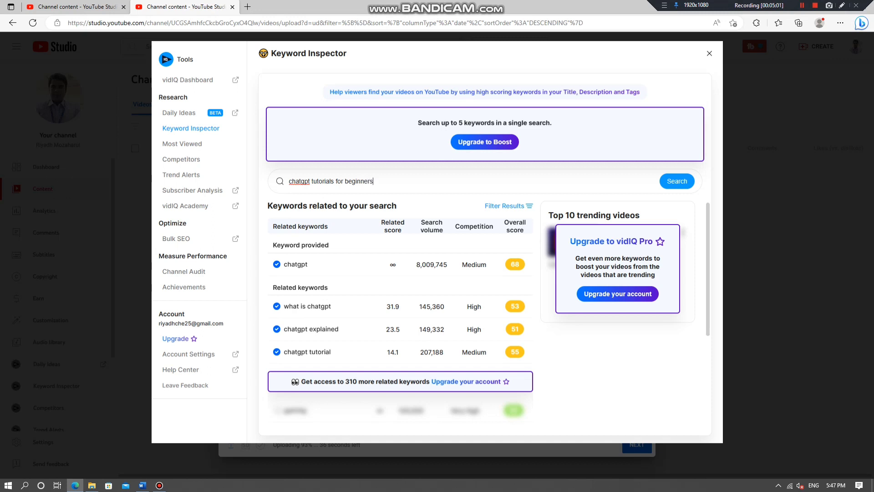
key(Return)
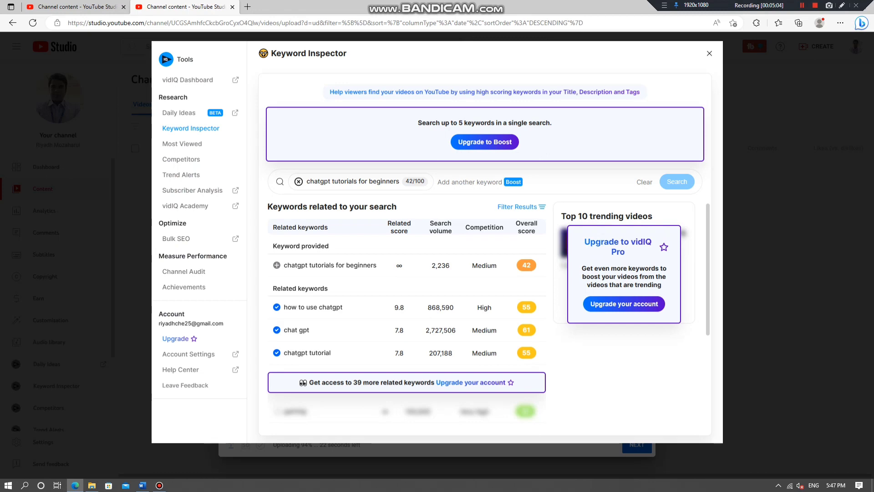
click(277, 265)
click(709, 53)
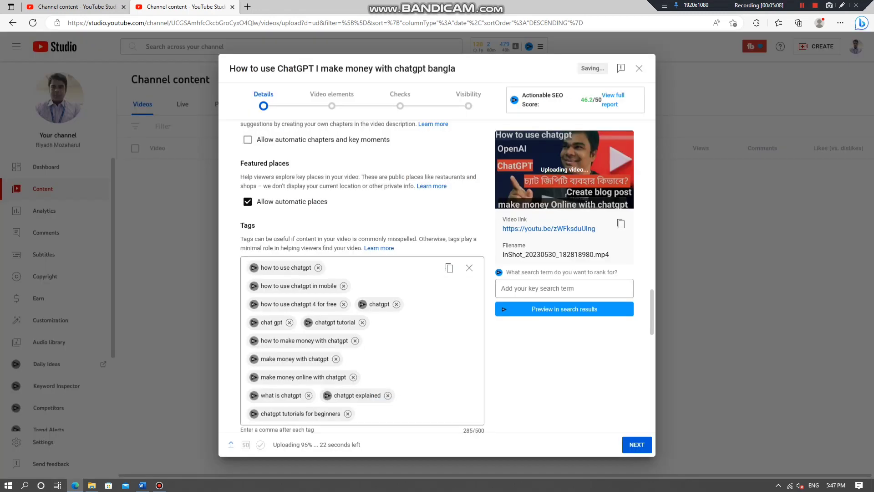
- Expand the Tag Tools below the tags and select the recommended tags "chatgpt tutorial", "how to use chatgpt" and "chat gpt"
scroll(362, 273, down, 3)
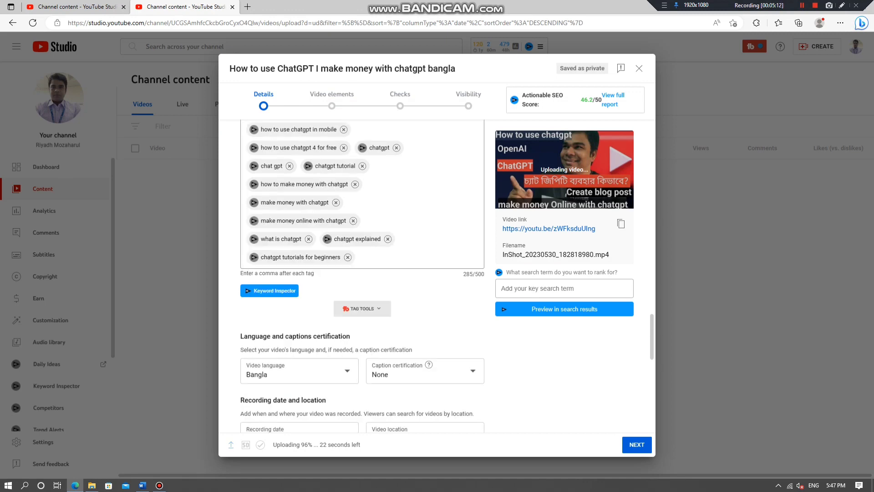
scroll(362, 273, down, 6)
scroll(362, 273, up, 3)
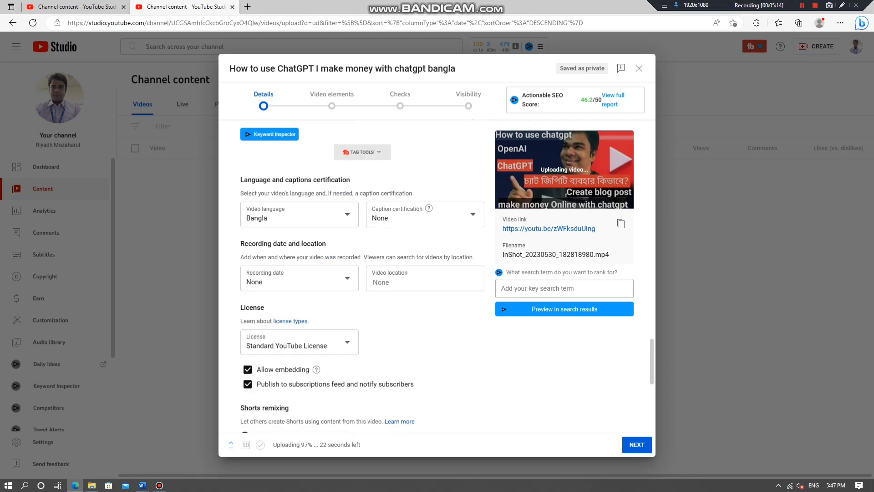
scroll(362, 232, up, 2)
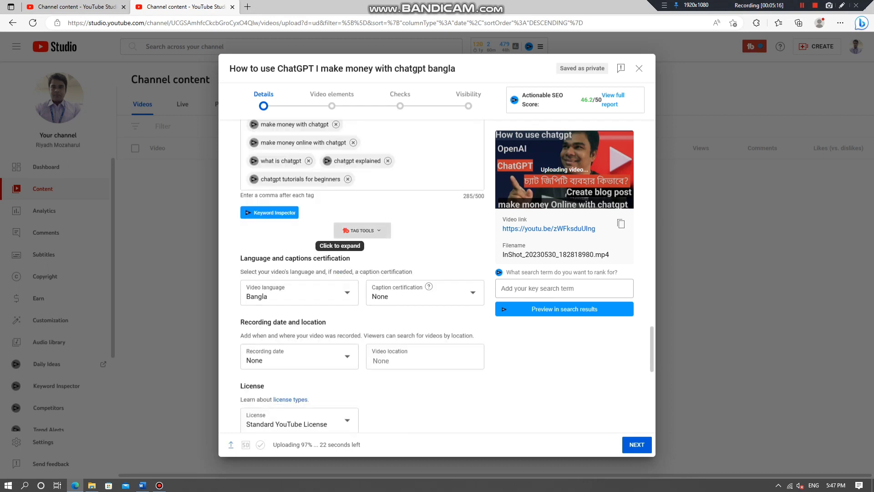
click(362, 230)
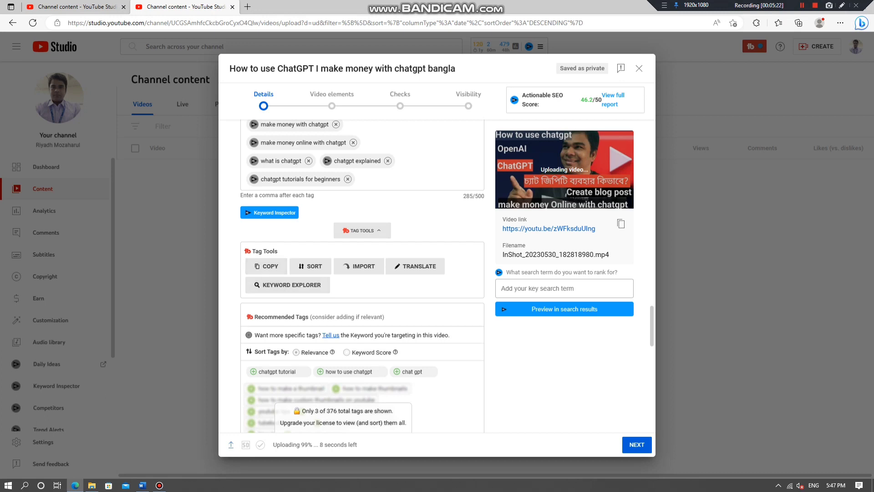
scroll(350, 293, down, 2)
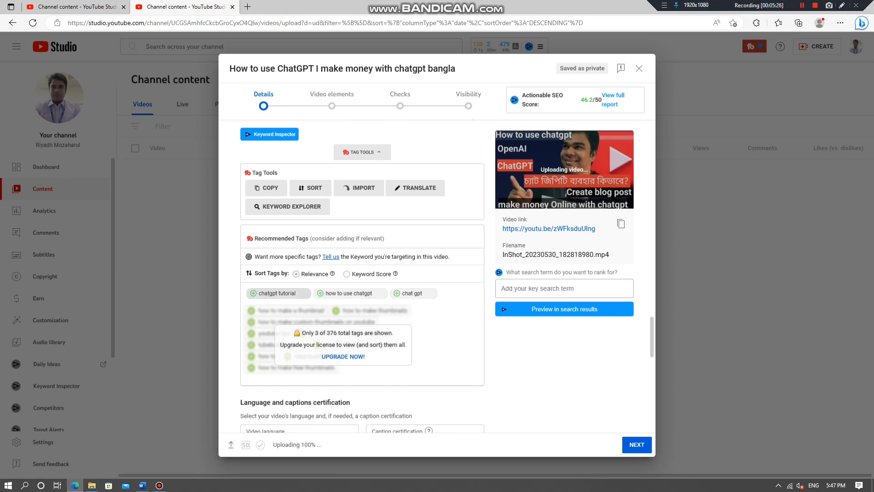
scroll(280, 292, up, 4)
scroll(318, 273, down, 5)
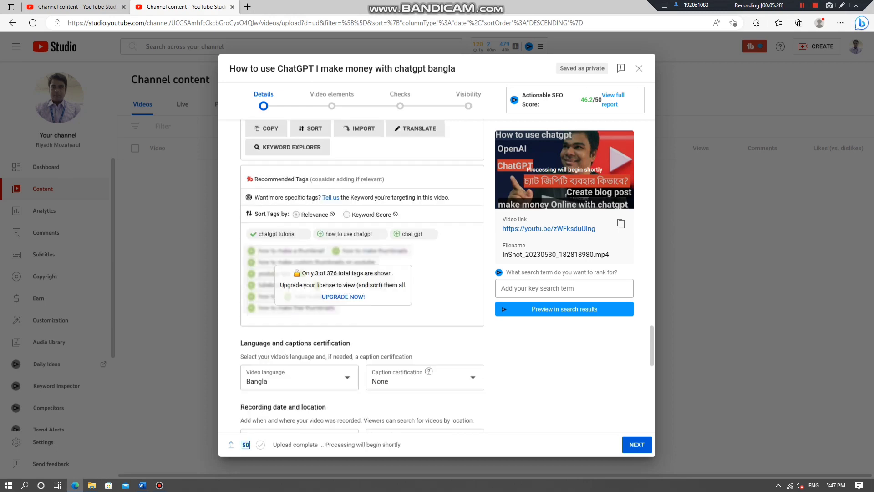
click(348, 234)
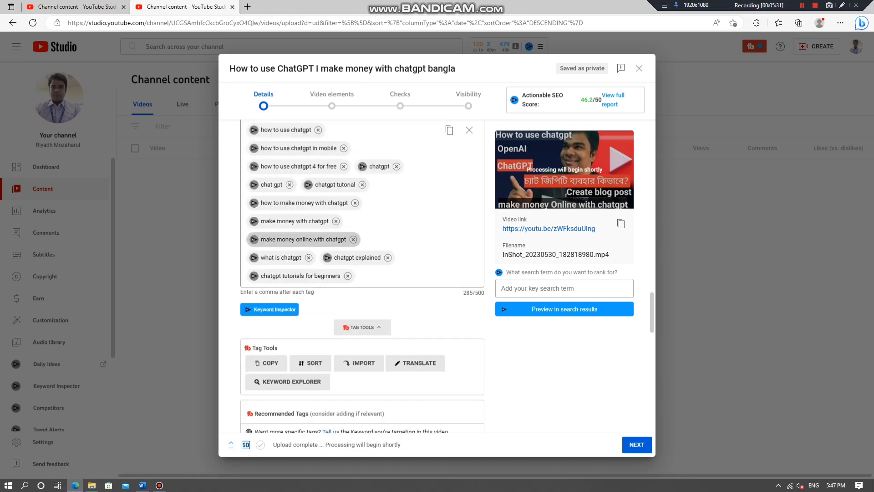
scroll(349, 233, down, 7)
scroll(411, 282, down, 2)
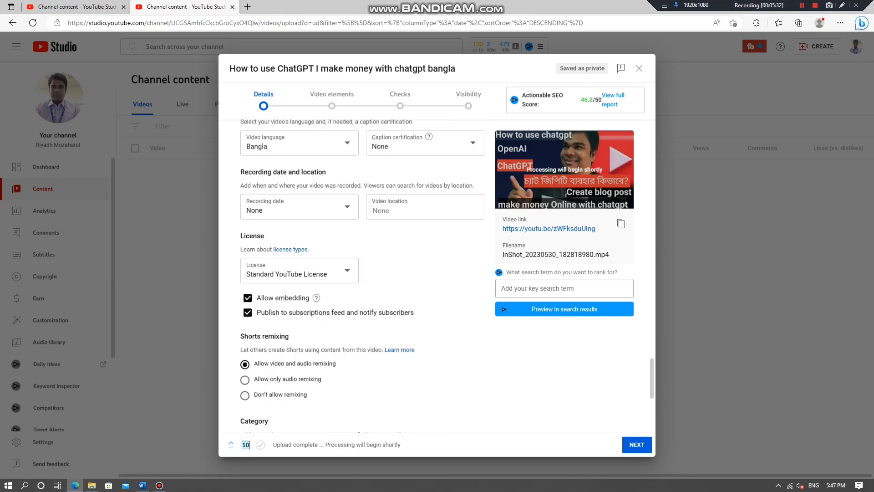
scroll(413, 241, up, 3)
click(411, 234)
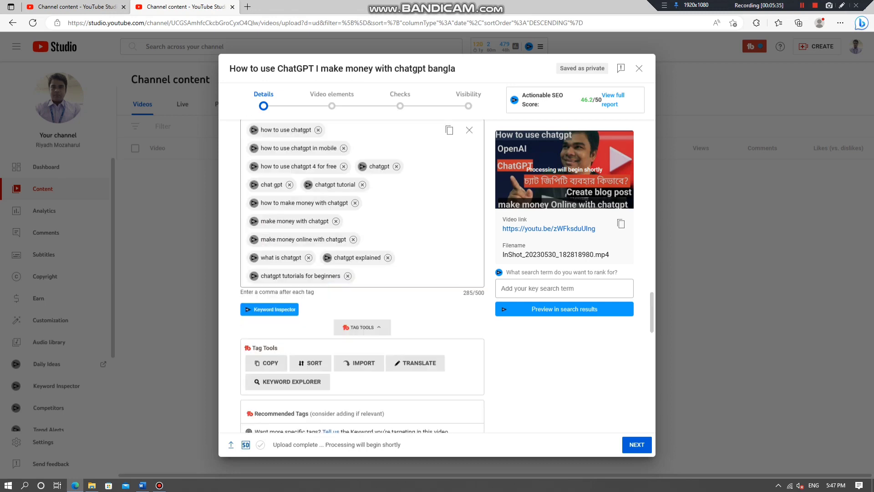
scroll(361, 273, down, 2)
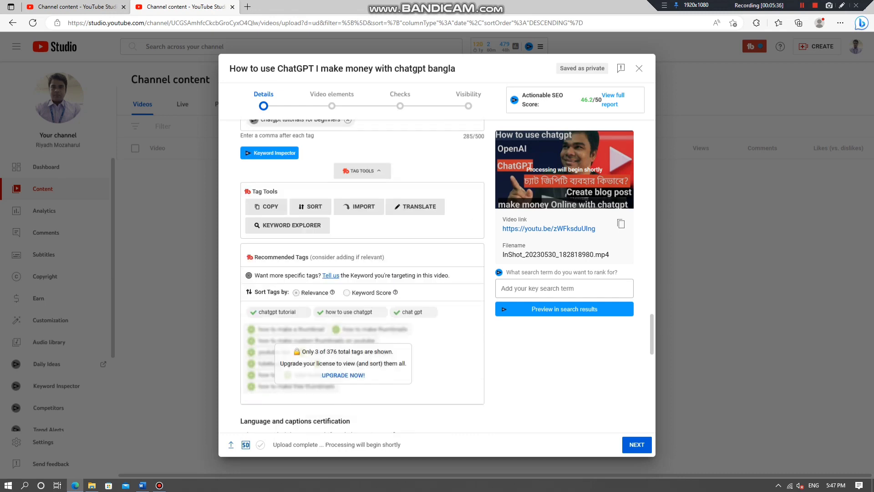
- Review the video details from title, description, thumbnail and audience to tags, language, license and category
scroll(412, 312, down, 2)
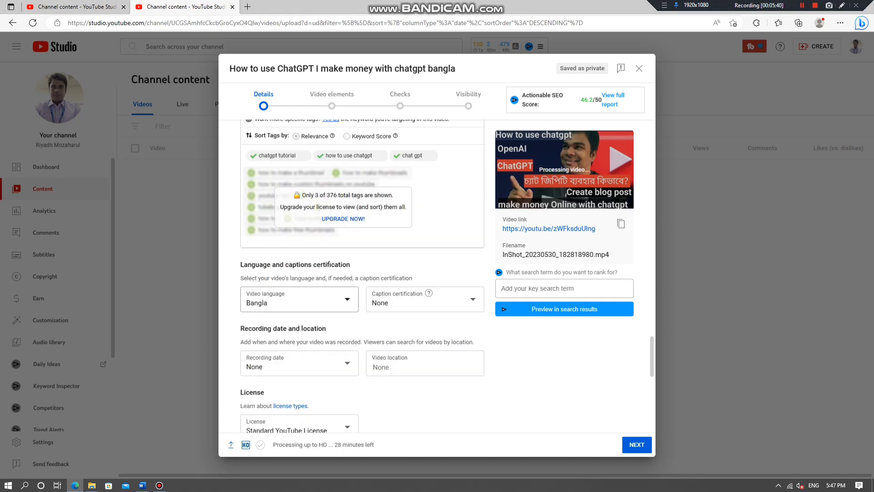
scroll(362, 273, up, 15)
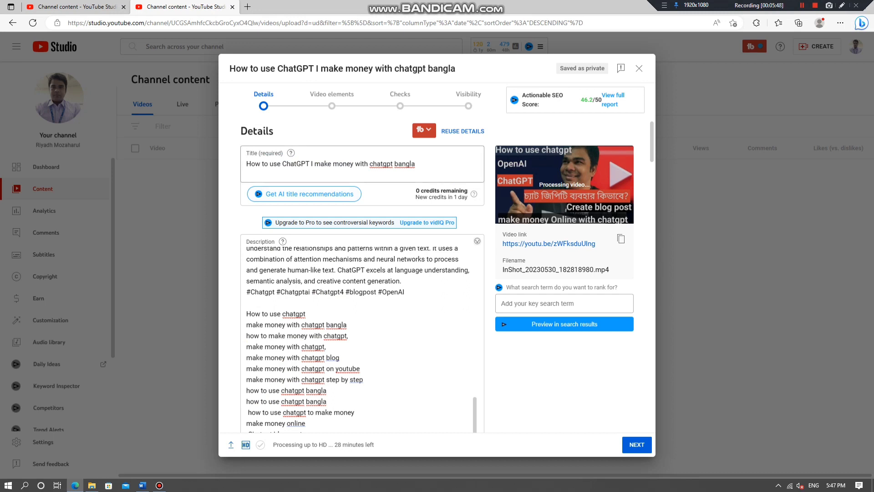
scroll(362, 337, down, 2)
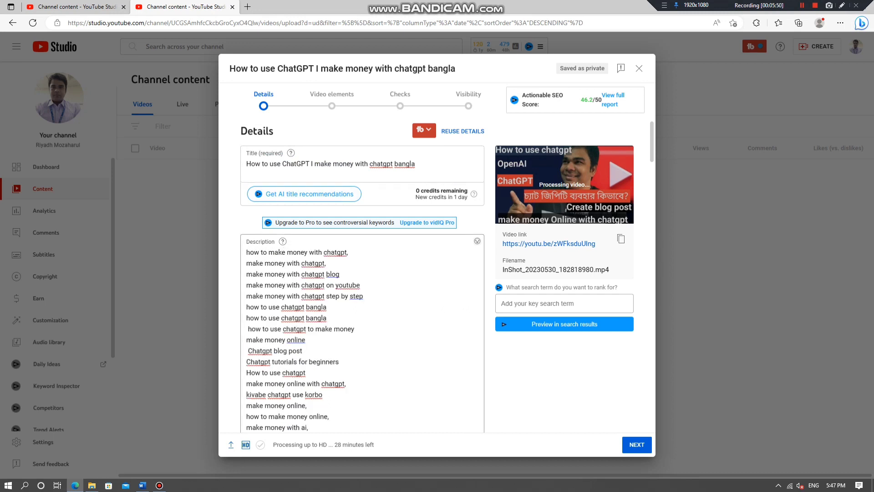
scroll(362, 296, down, 10)
scroll(362, 295, up, 3)
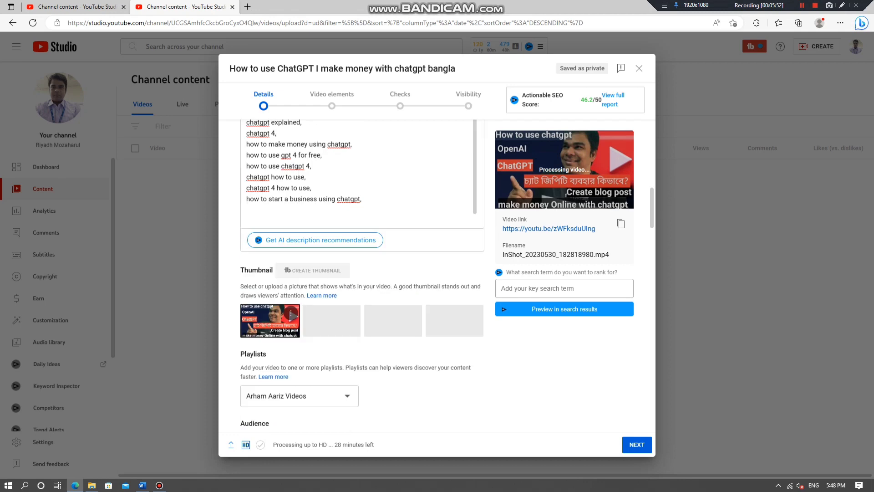
scroll(292, 319, down, 7)
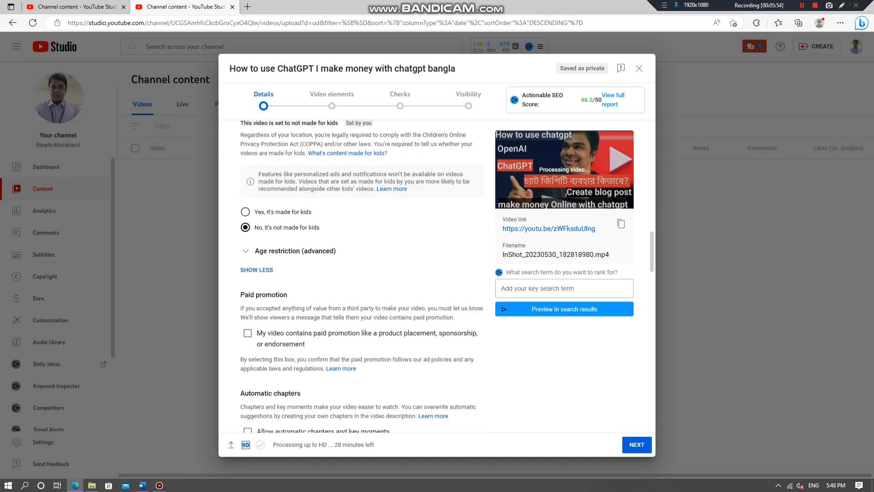
scroll(361, 273, down, 5)
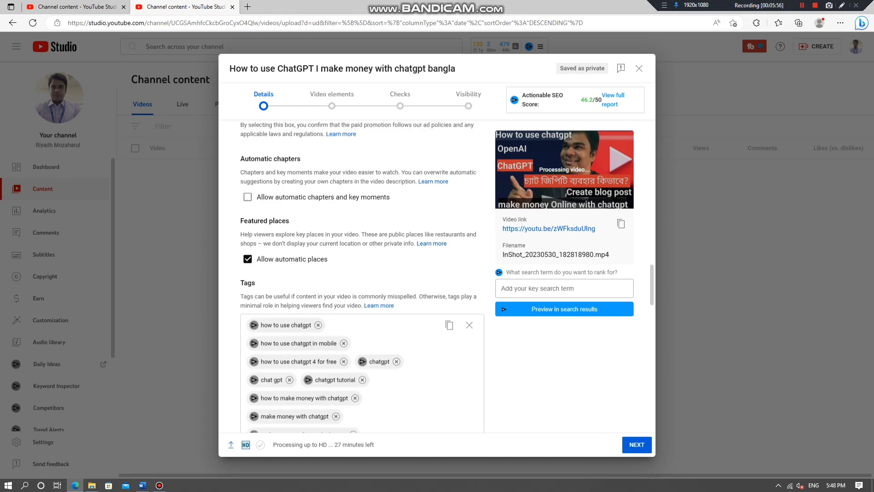
scroll(361, 273, down, 10)
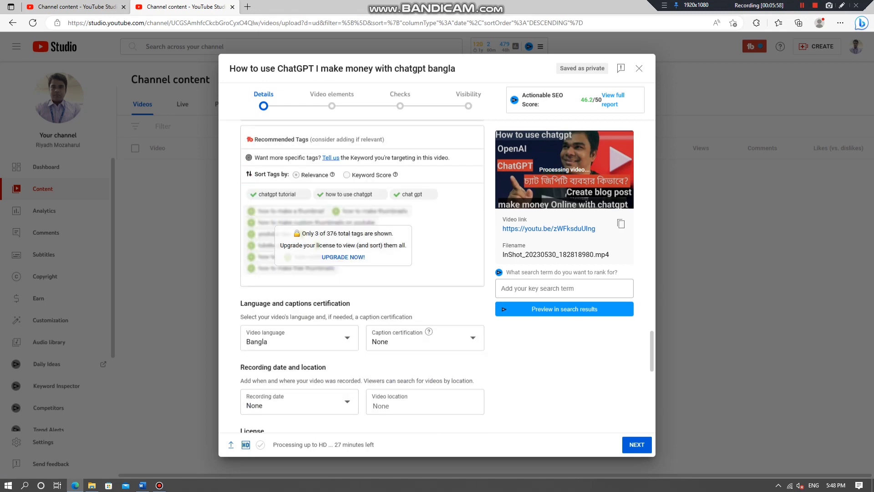
scroll(357, 219, up, 5)
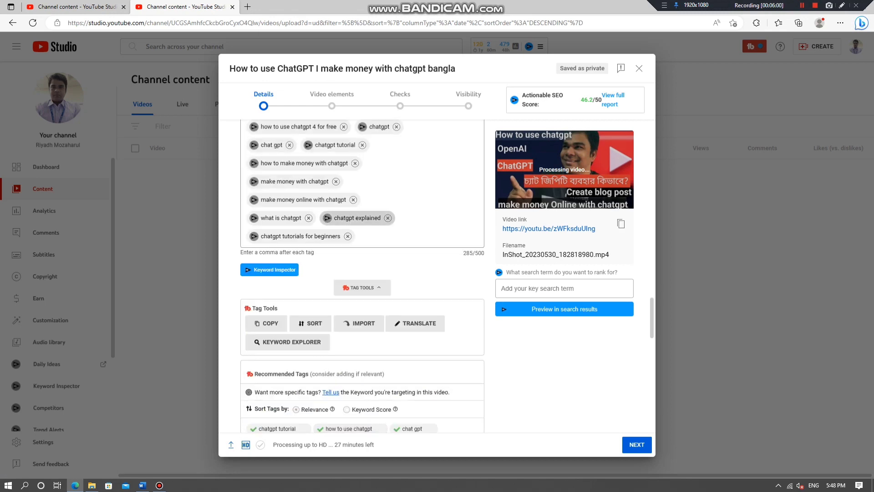
scroll(355, 219, up, 2)
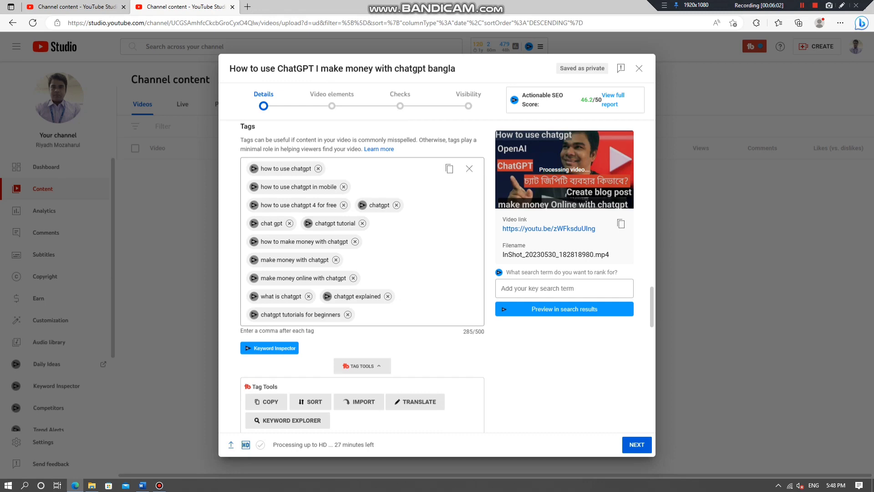
scroll(362, 273, down, 3)
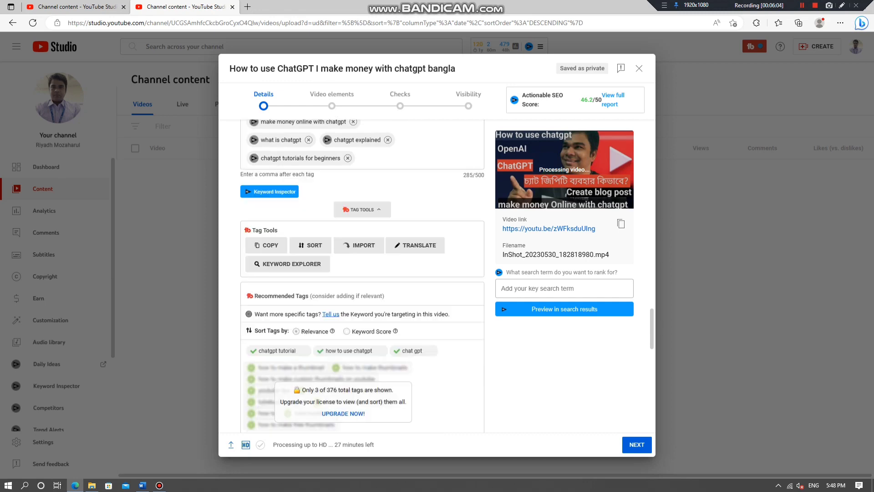
scroll(362, 273, down, 10)
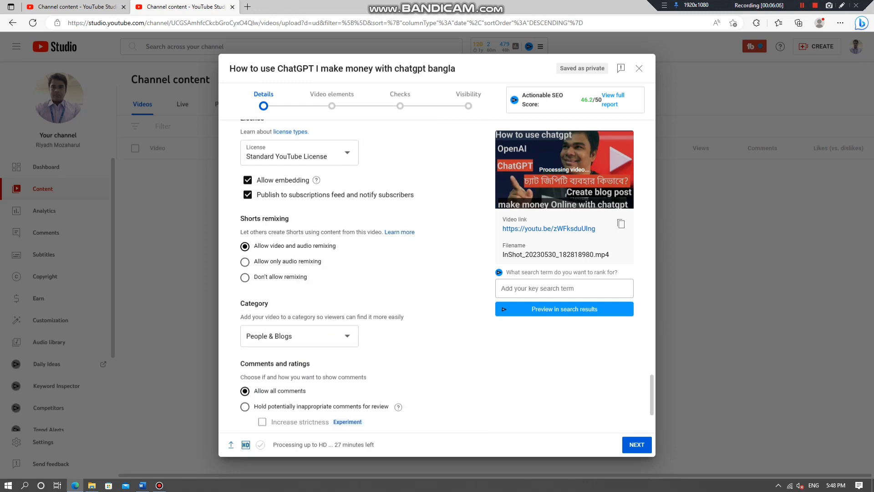
scroll(362, 273, up, 2)
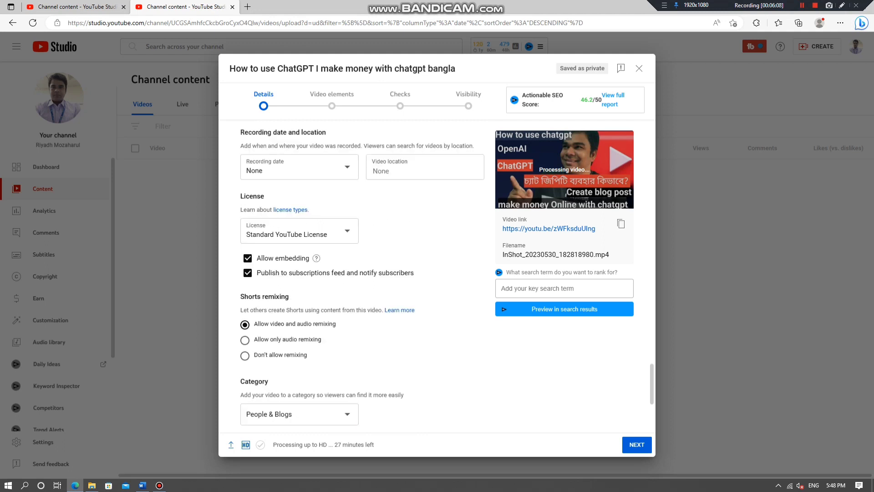
scroll(300, 260, up, 3)
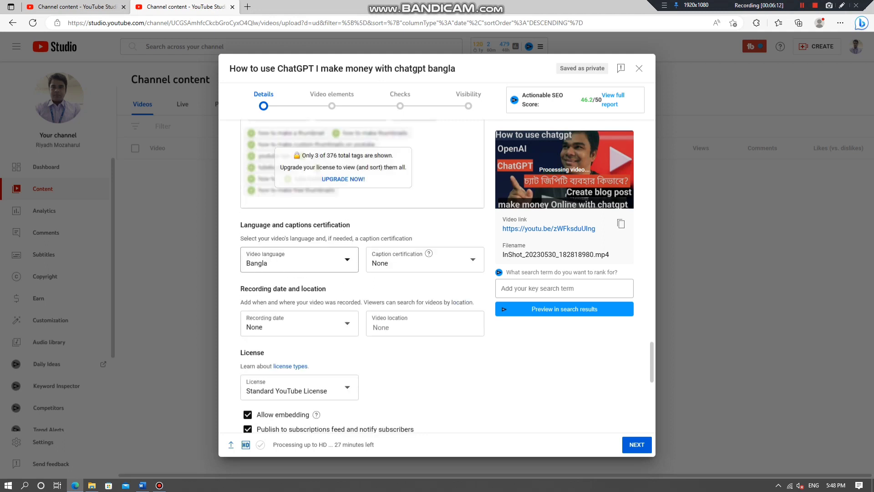
- Advance the upload from the details through the video elements stage to the checks stage
scroll(299, 324, down, 2)
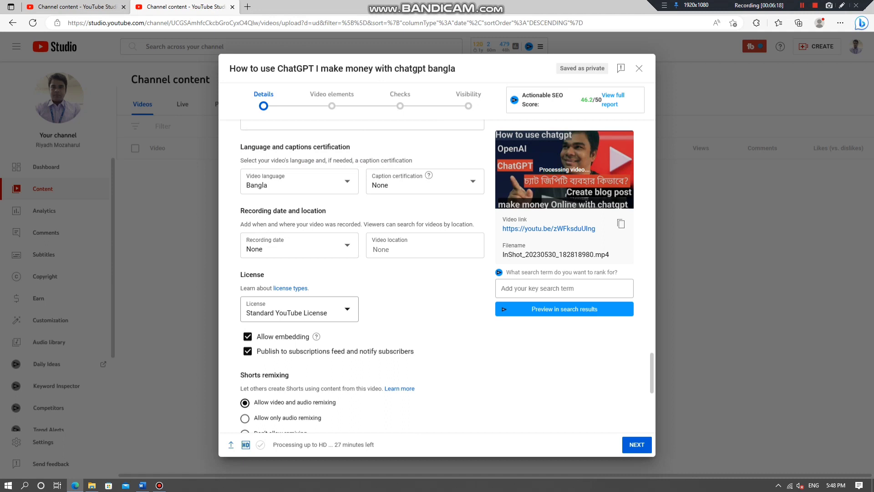
scroll(300, 310, down, 4)
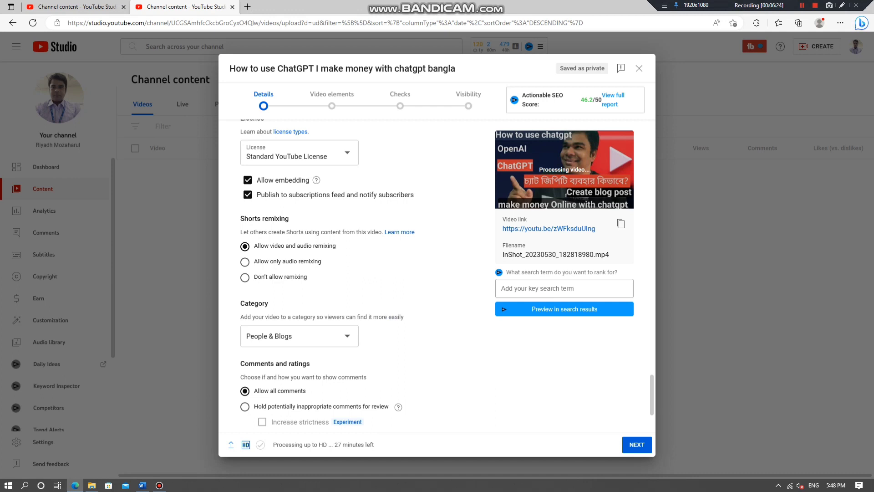
scroll(300, 318, down, 2)
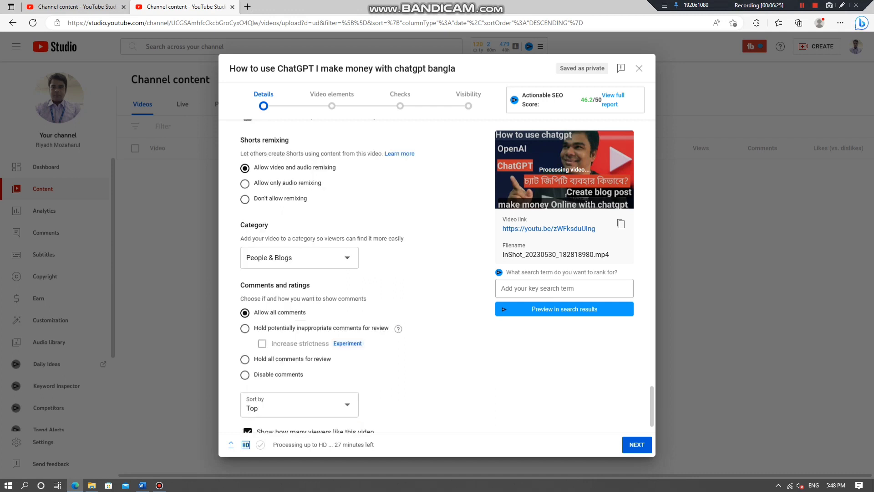
scroll(328, 275, down, 1)
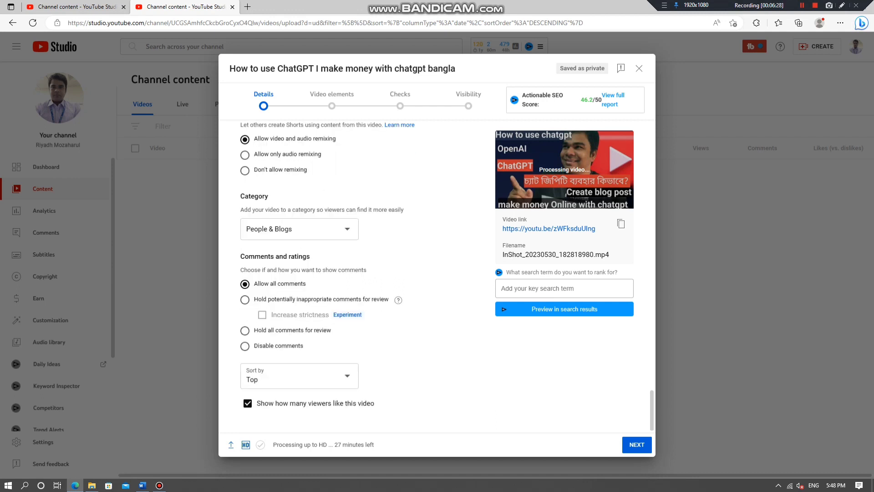
click(636, 445)
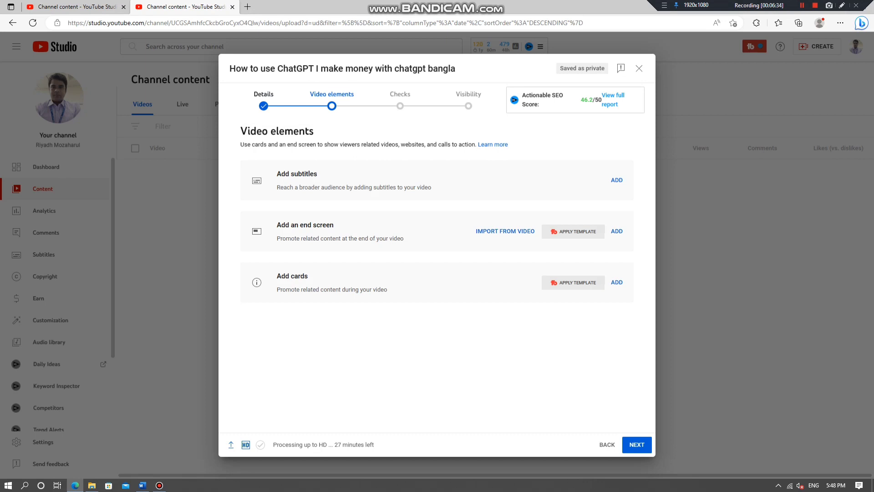
click(637, 444)
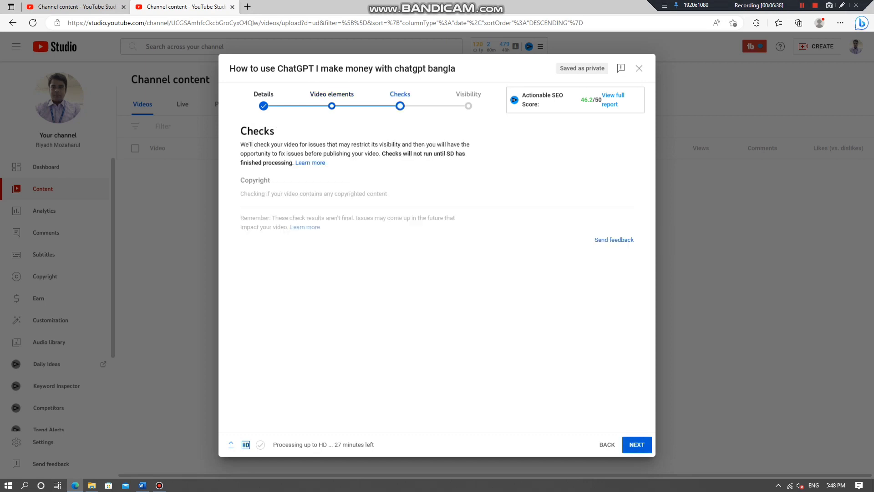
- Advance the upload to the visibility stage and choose scheduled publishing instead of immediate public release
click(636, 444)
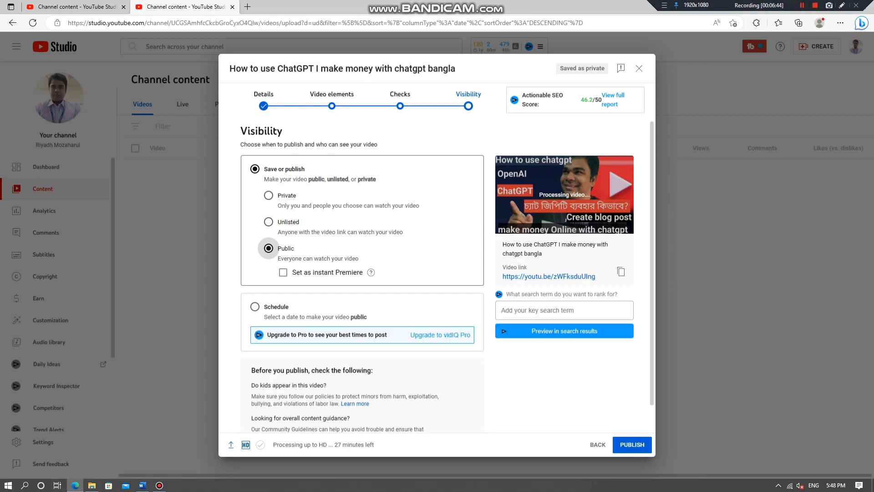
click(255, 307)
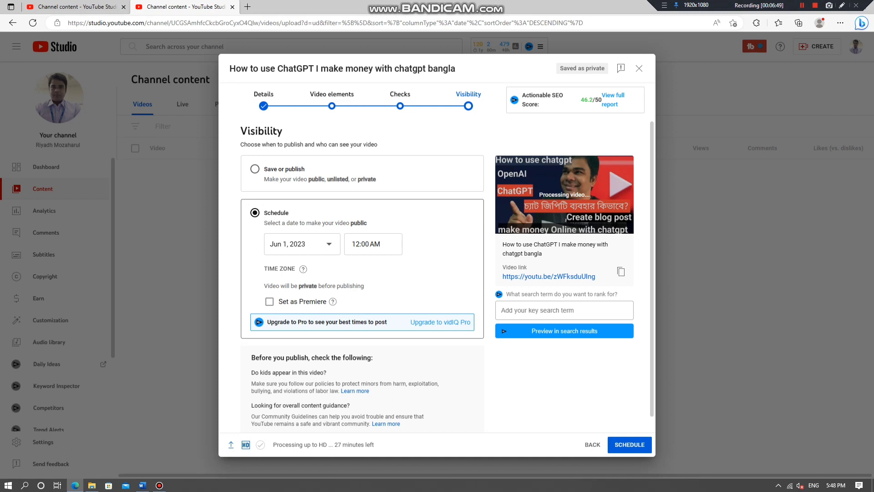
- Set the scheduled publishing time to 7:00 PM, keeping the preset date, and schedule the video
scroll(448, 275, down, 1)
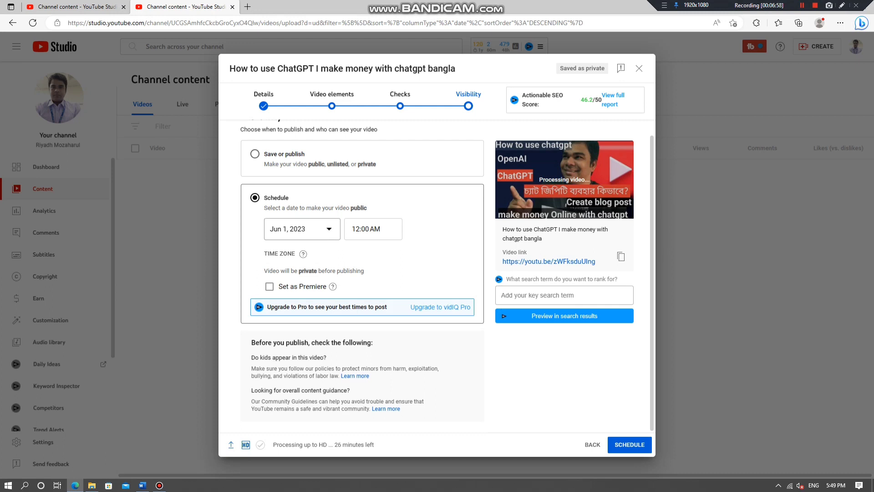
click(380, 228)
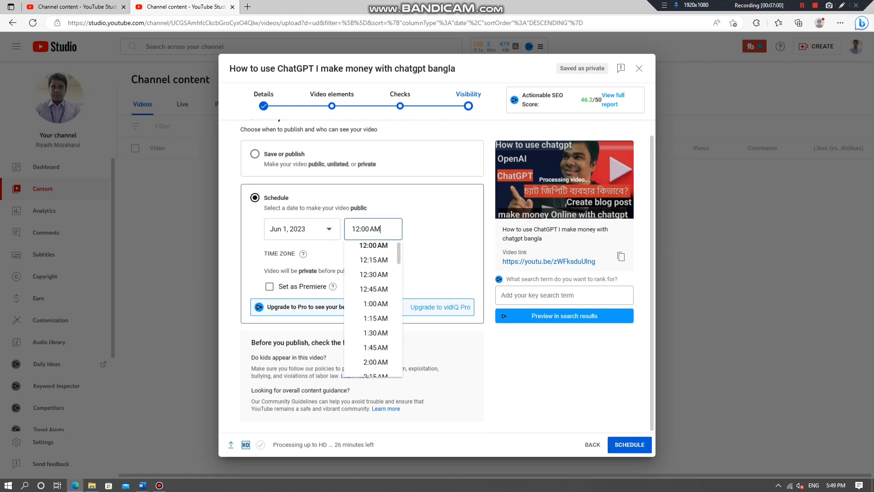
scroll(376, 318, down, 20)
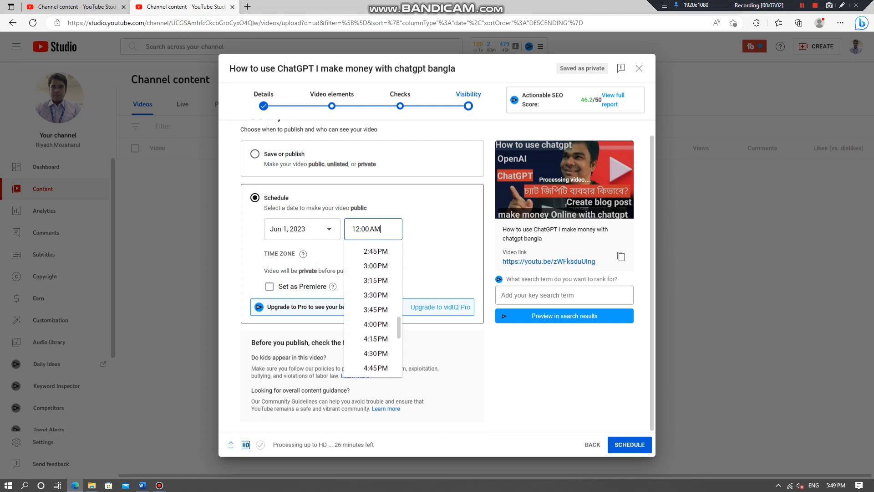
scroll(373, 310, down, 2)
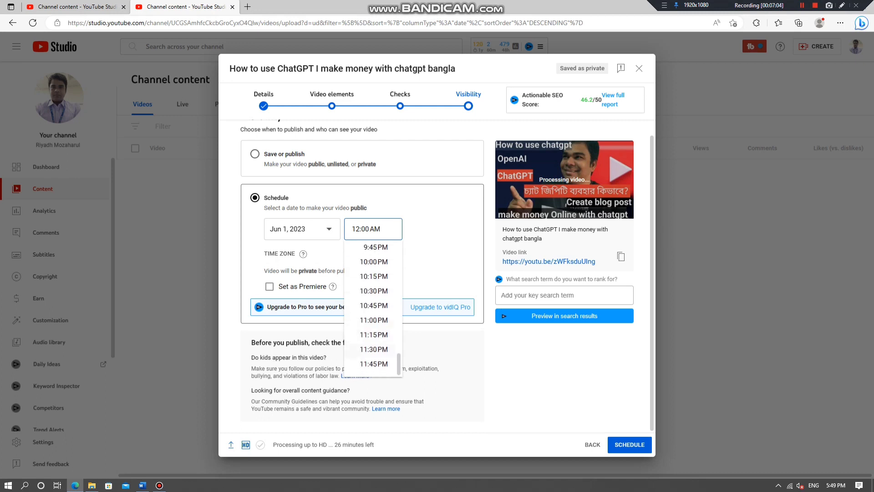
scroll(373, 291, up, 4)
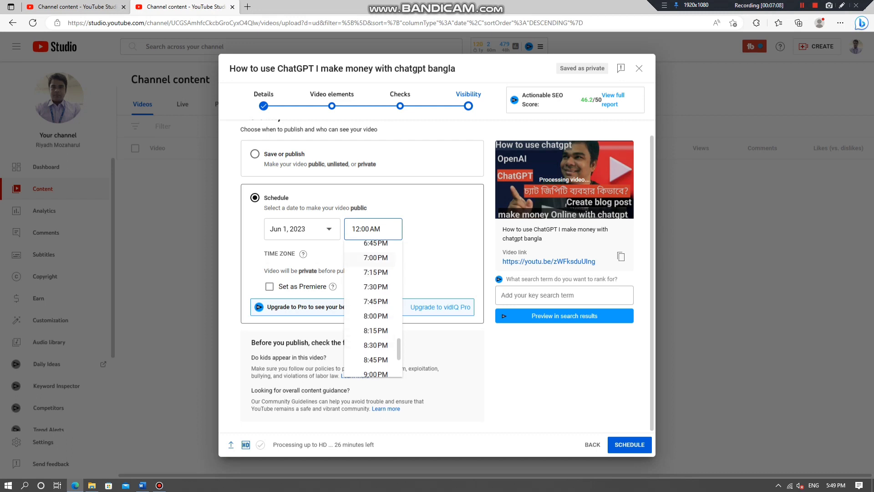
click(376, 257)
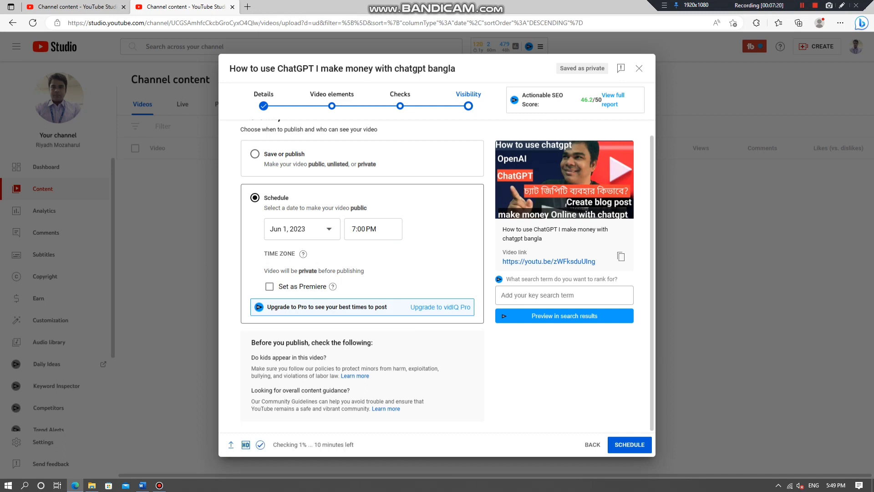
click(629, 445)
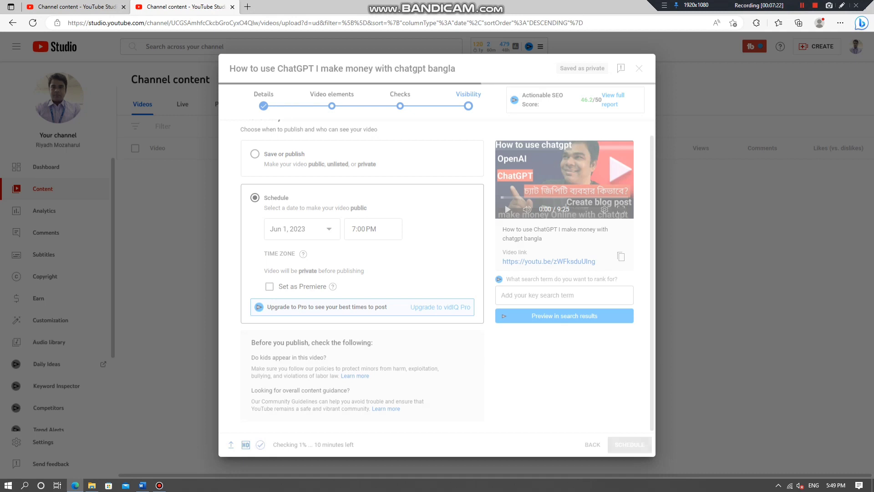